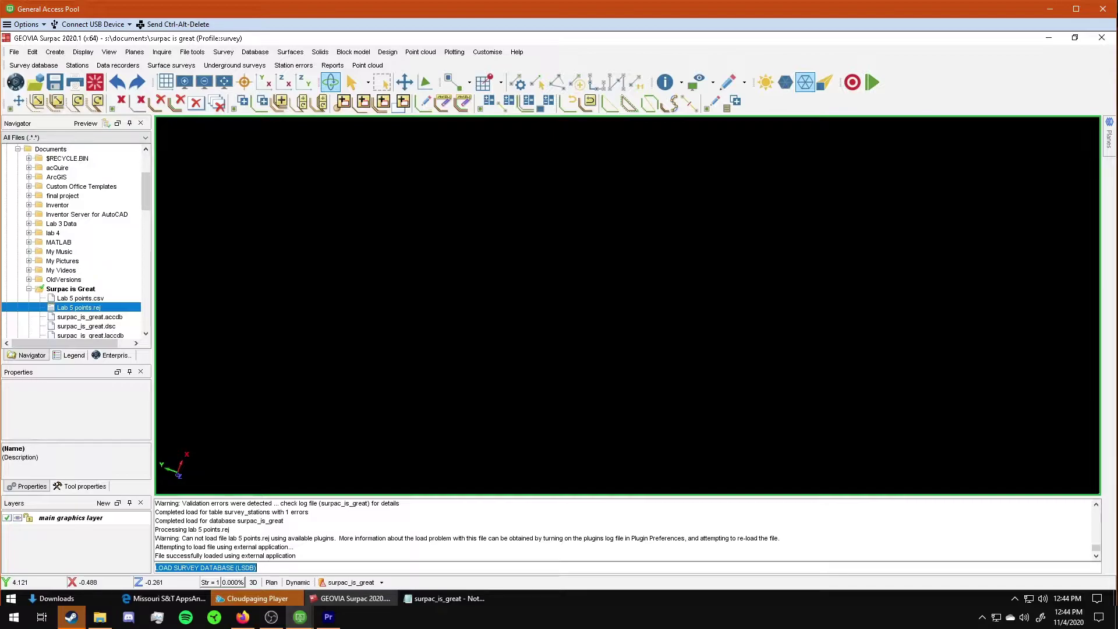
# Step: Open the survey display styles editor and generate level_area styles for codes BS, C, CP, L and R
pyautogui.click(243, 616)
pyautogui.click(85, 66)
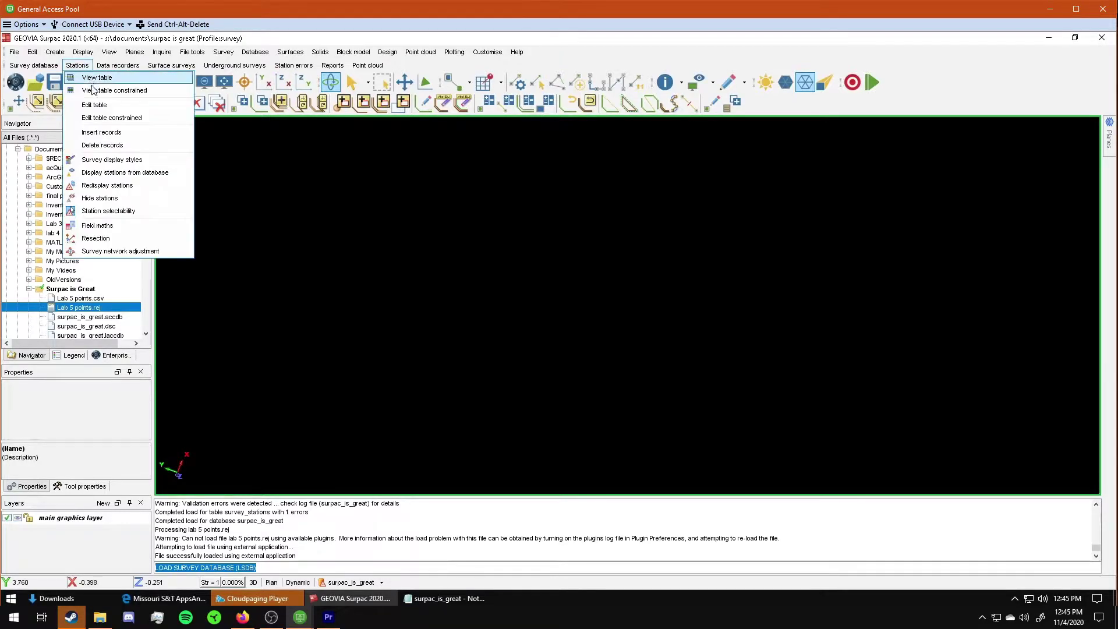
pyautogui.click(123, 163)
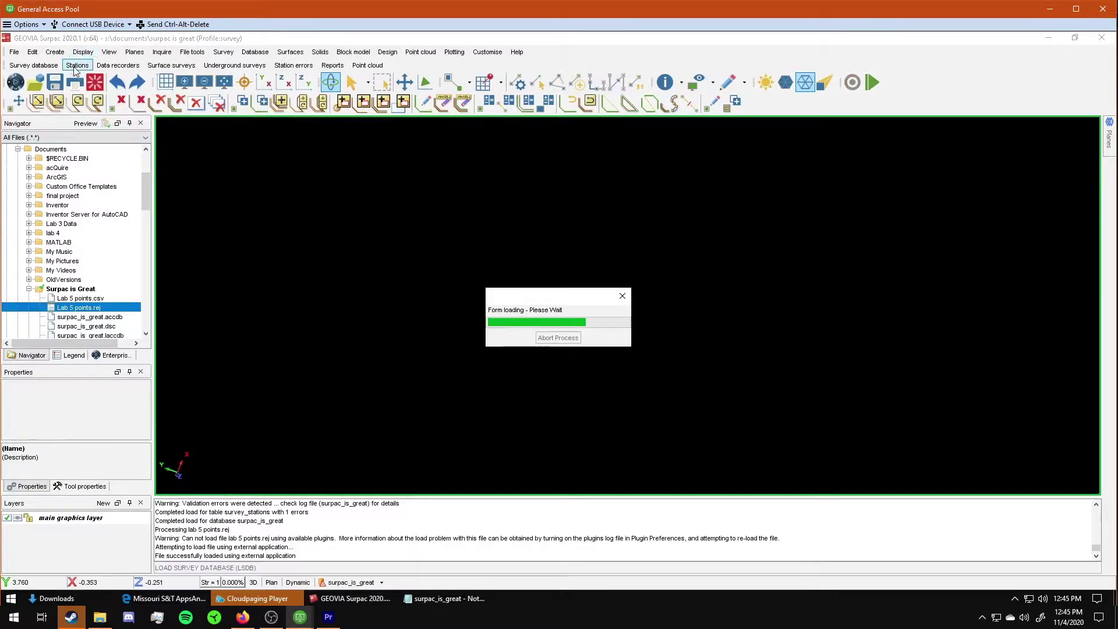
pyautogui.click(77, 65)
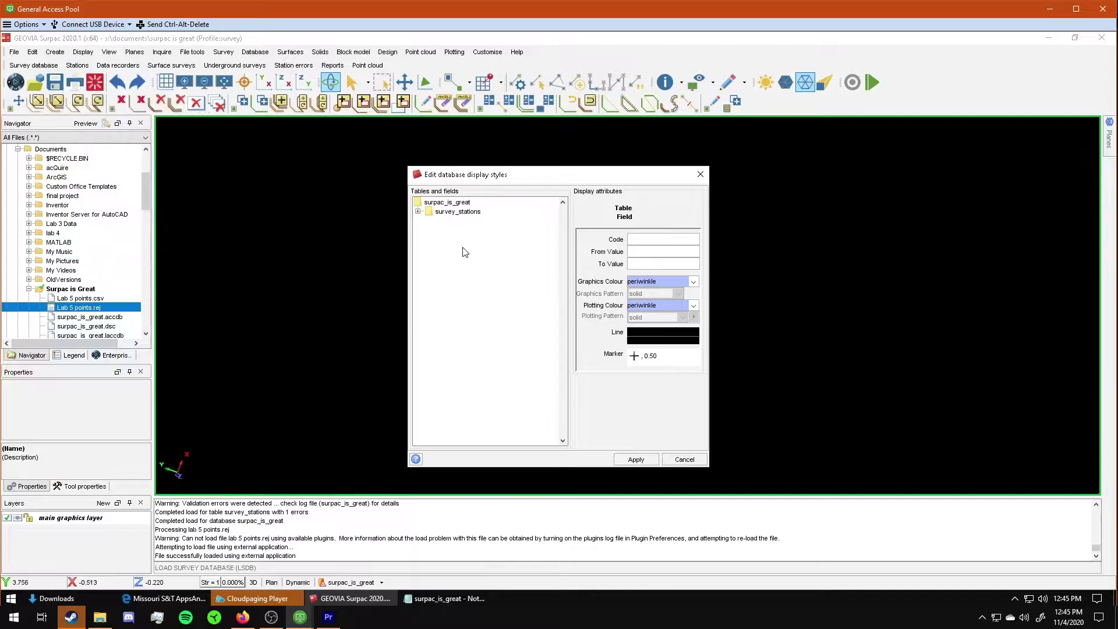
pyautogui.click(474, 266)
pyautogui.click(417, 212)
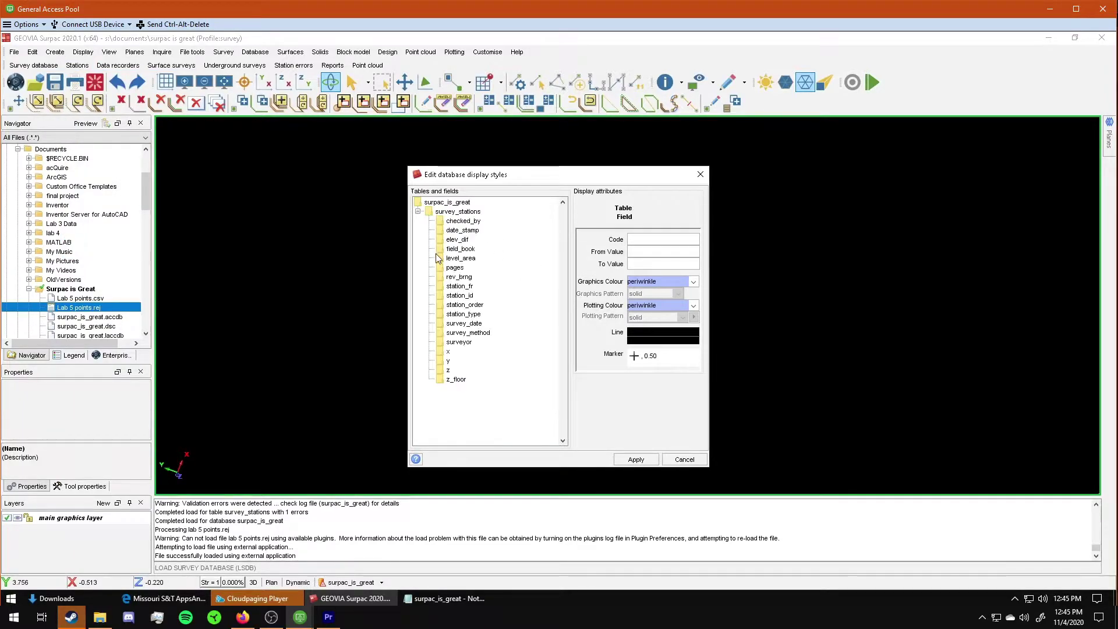
pyautogui.rightClick(459, 259)
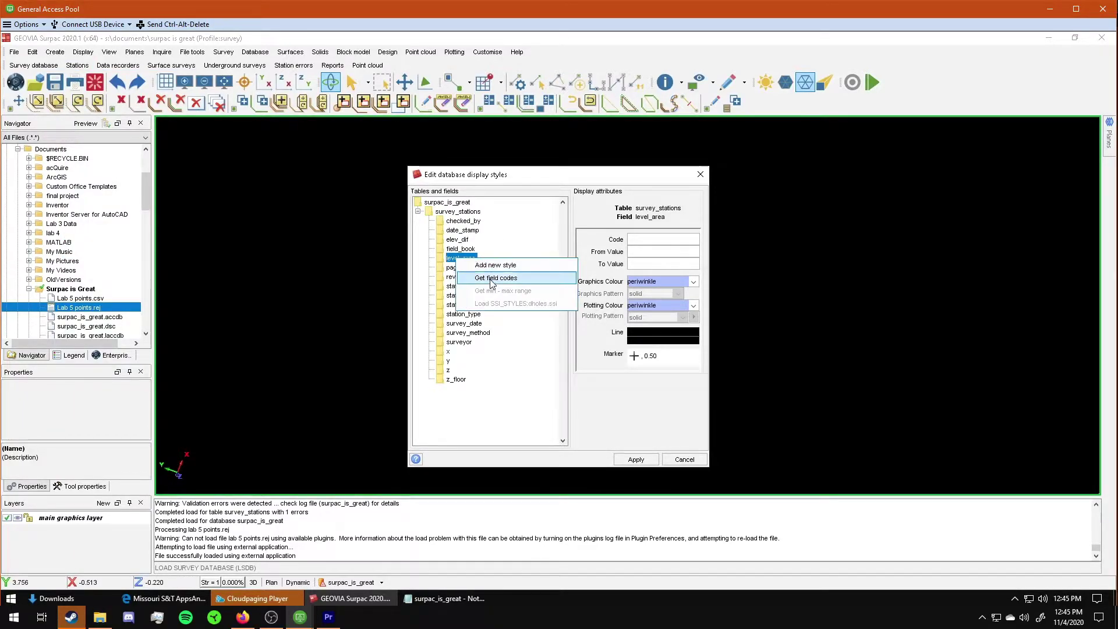
pyautogui.click(484, 266)
pyautogui.click(429, 258)
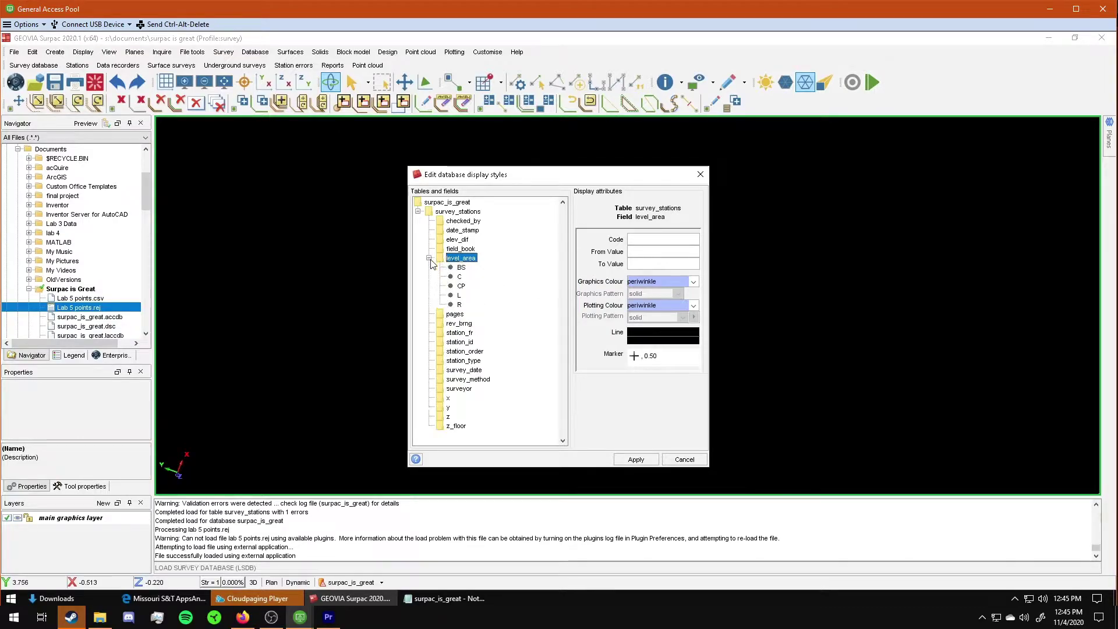
# Step: Select the BS code and set its graphics colour to yellow
pyautogui.click(460, 277)
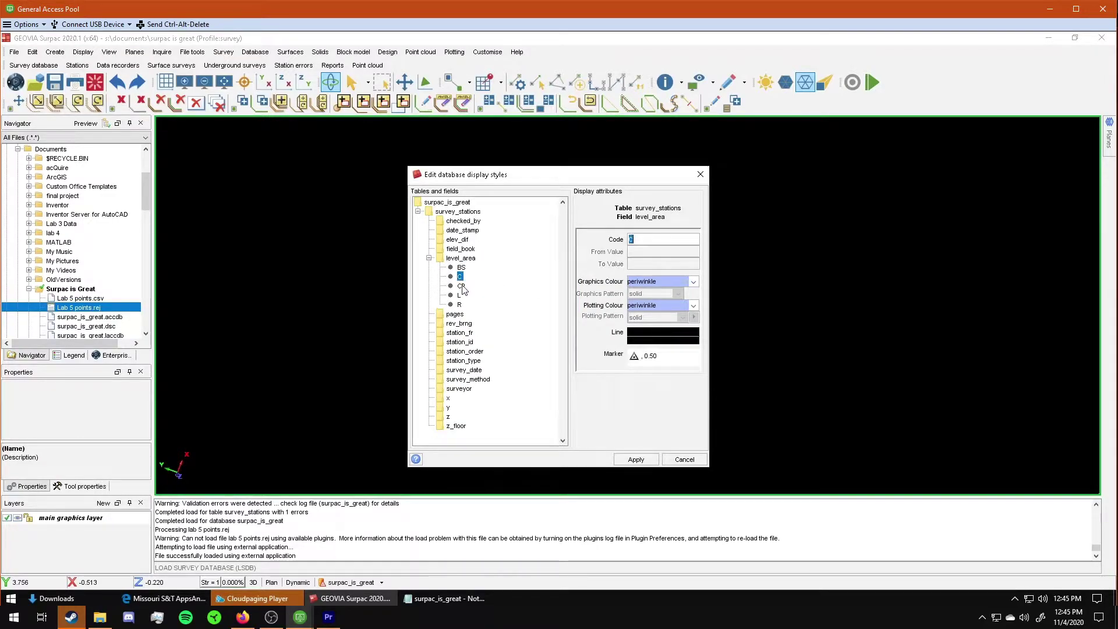
pyautogui.click(459, 304)
pyautogui.click(460, 277)
pyautogui.click(464, 268)
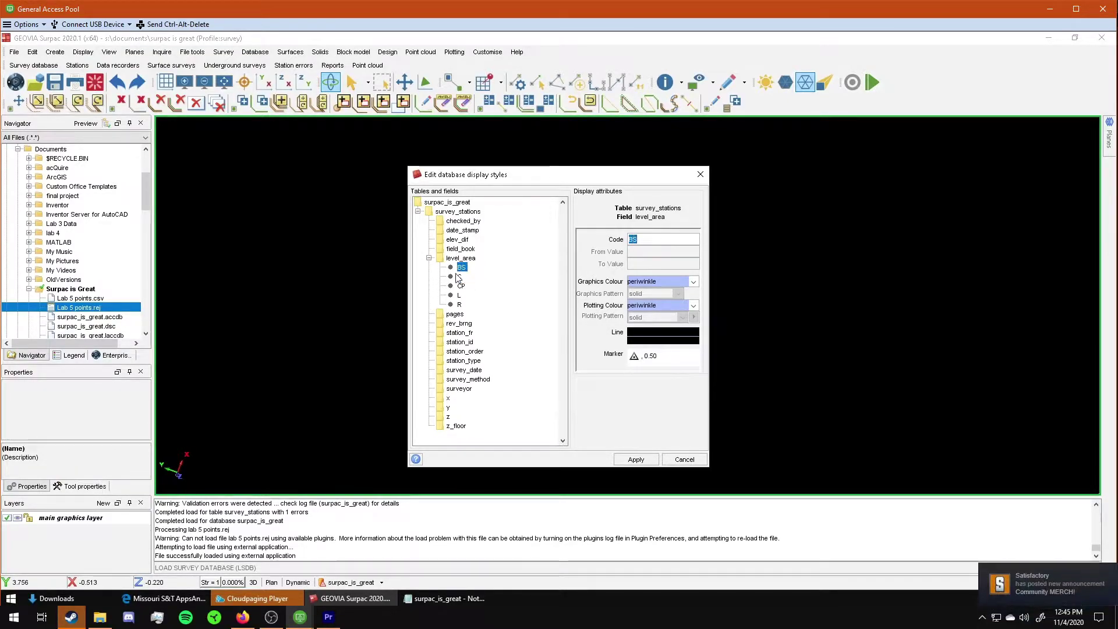
pyautogui.press('Tab')
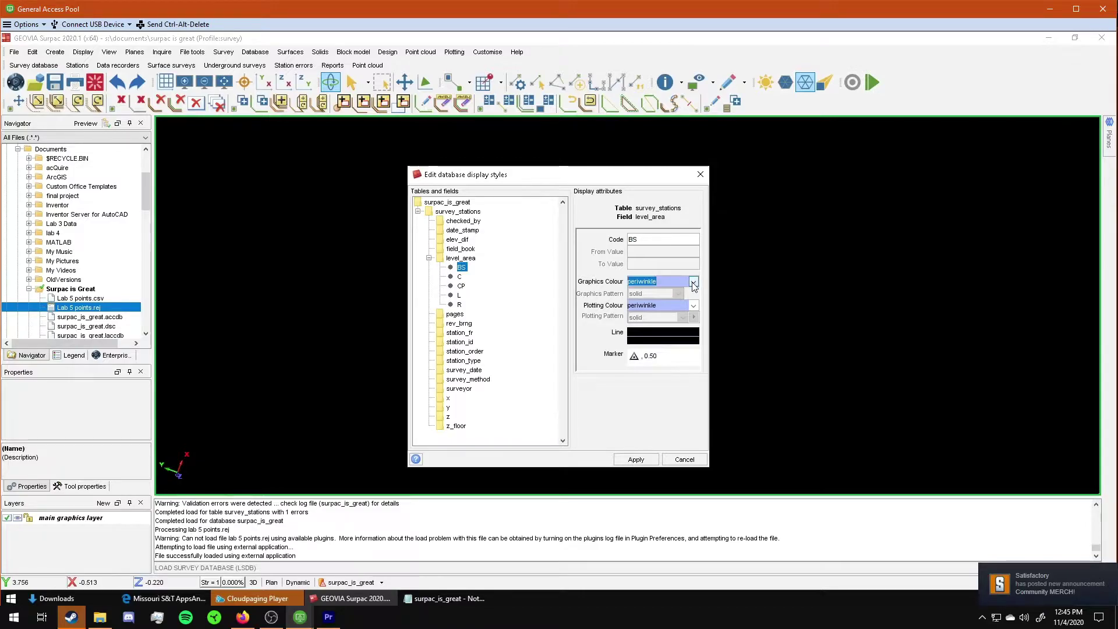
pyautogui.click(687, 284)
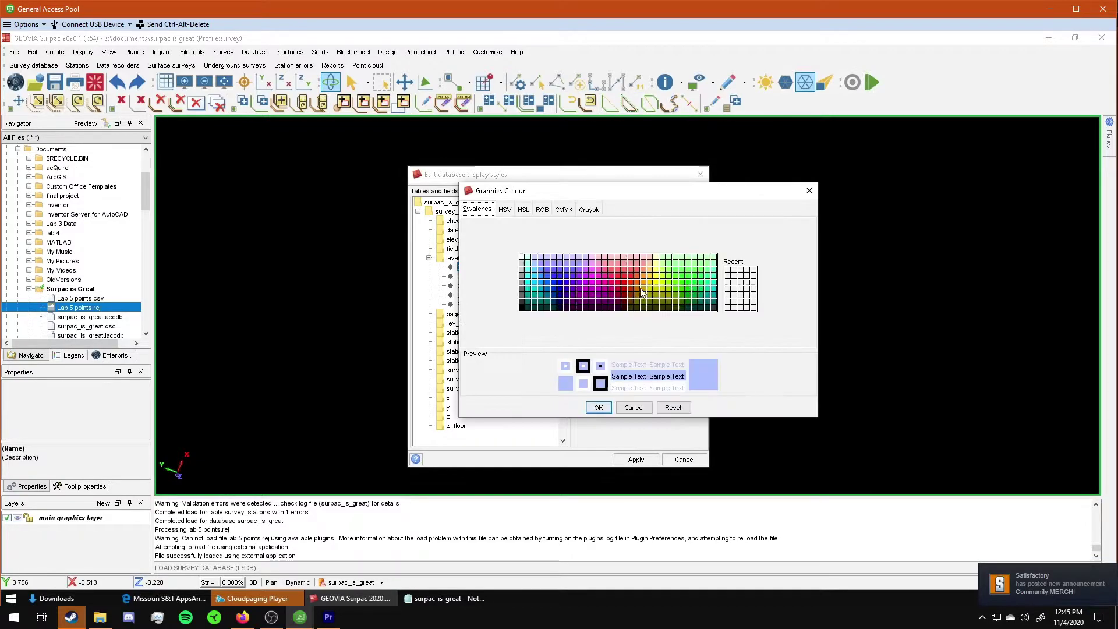
pyautogui.click(659, 285)
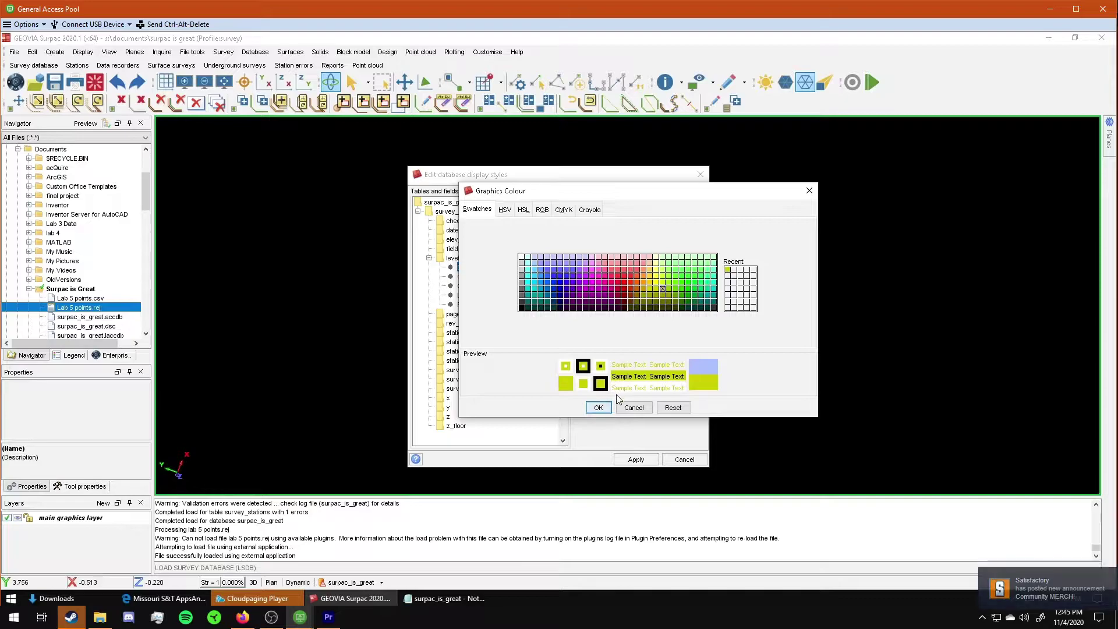
pyautogui.click(656, 283)
pyautogui.click(600, 407)
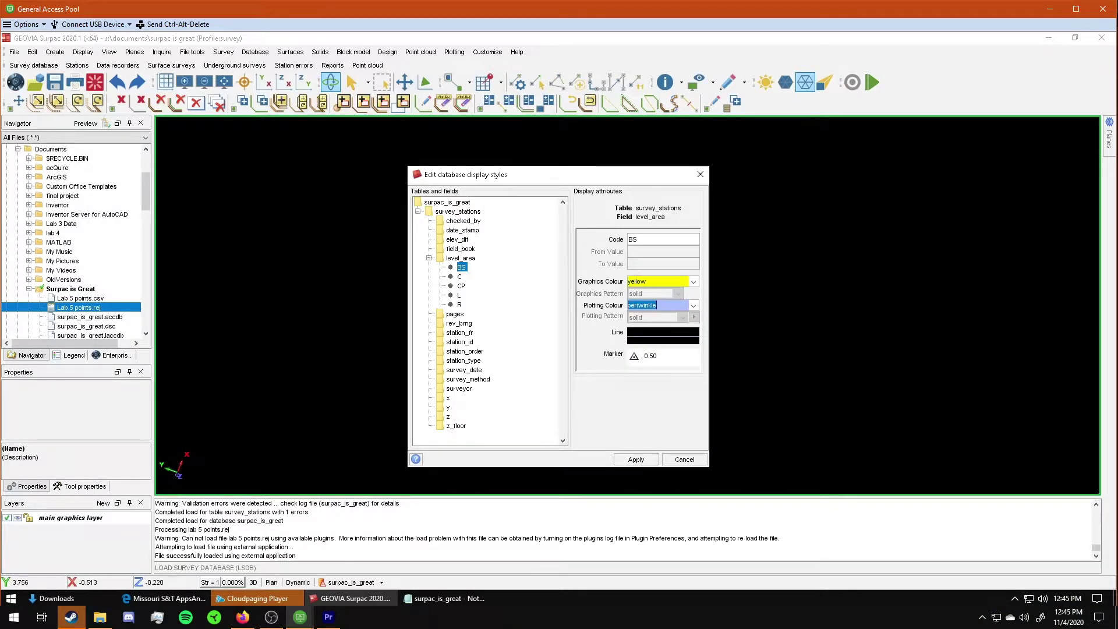
# Step: Make the BS plotting colour yellow and give it a filled diamond marker
pyautogui.click(662, 302)
pyautogui.click(616, 352)
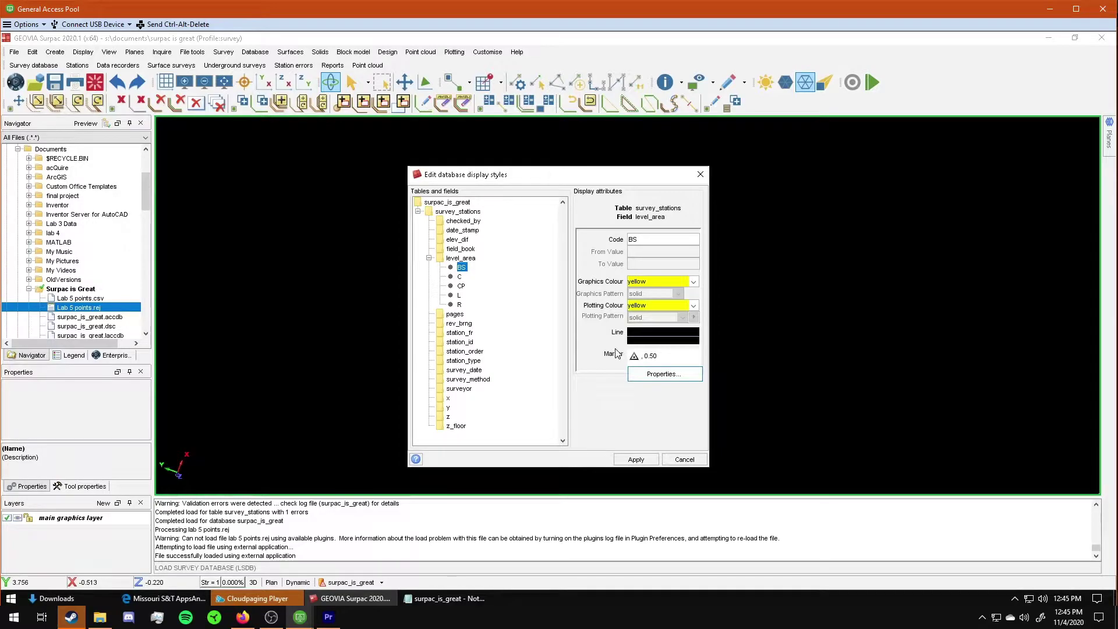
pyautogui.click(647, 374)
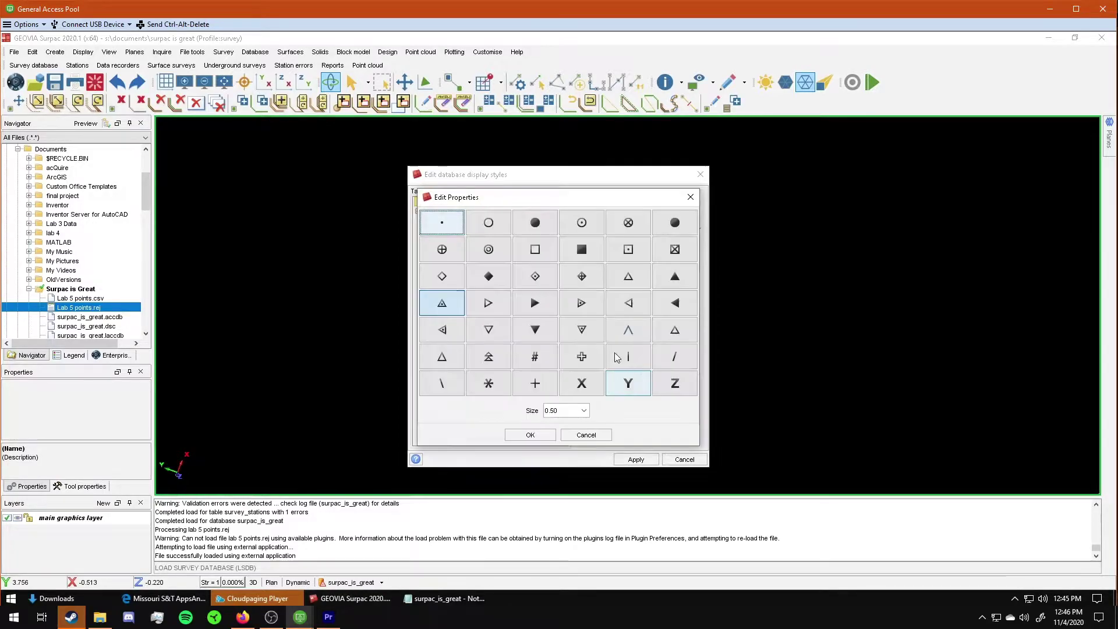
pyautogui.click(489, 277)
pyautogui.click(530, 435)
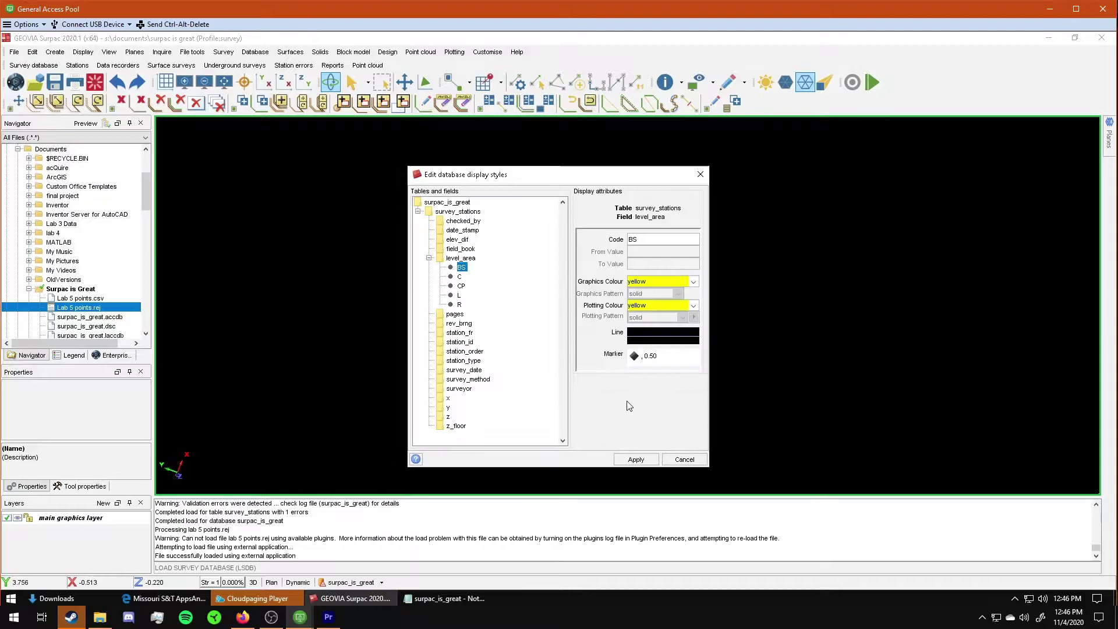
# Step: Give the C code red graphics and plotting colours with a filled triangle marker
pyautogui.click(459, 276)
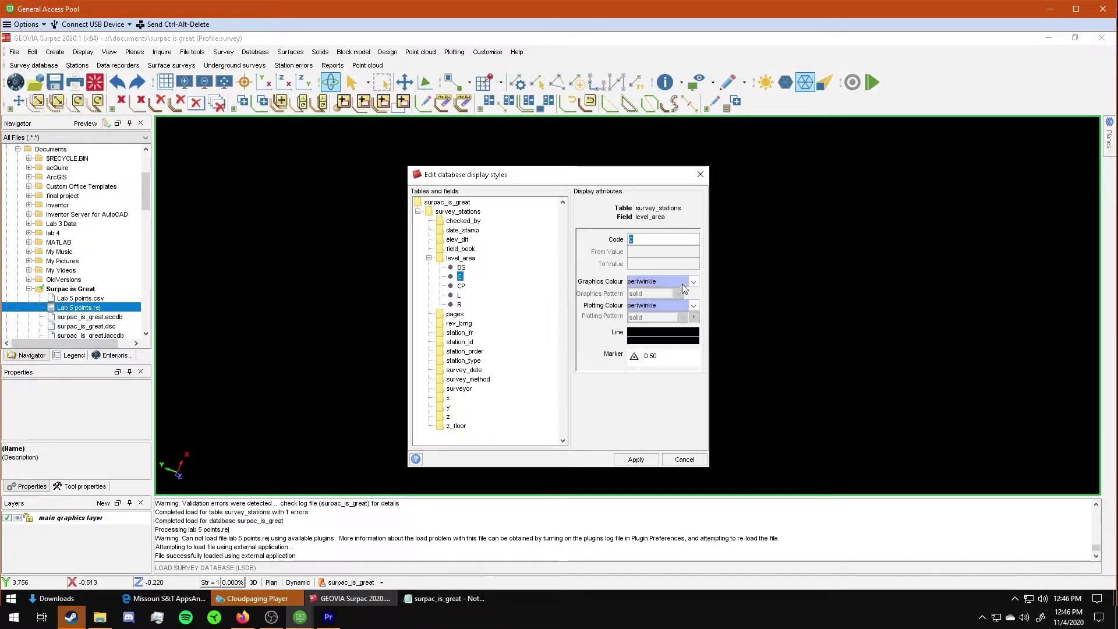
pyautogui.press('Tab')
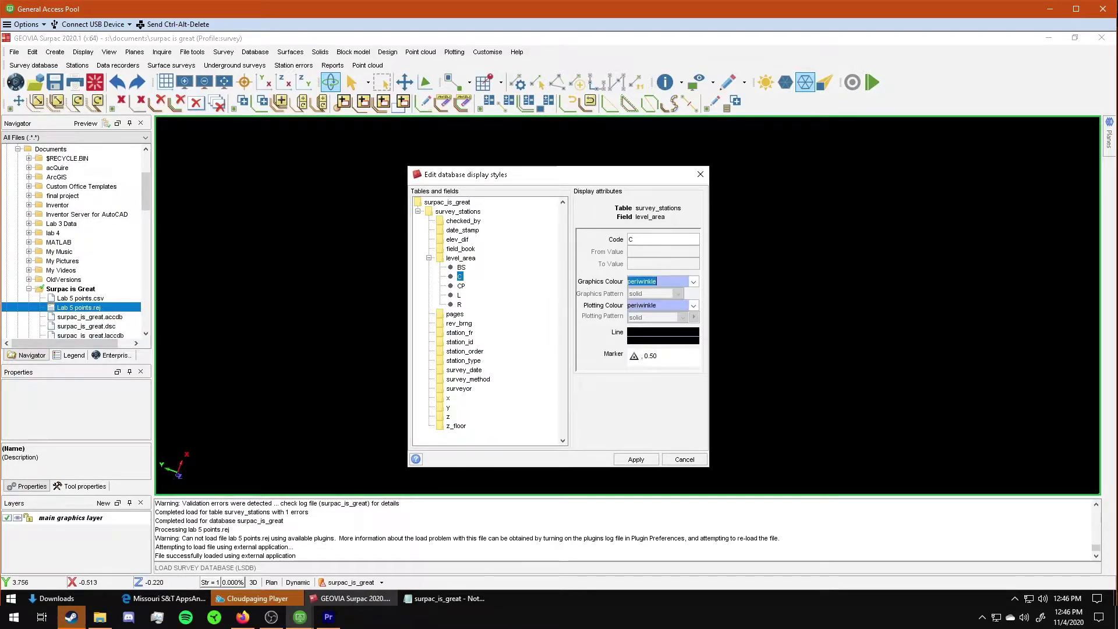
pyautogui.click(626, 281)
pyautogui.click(624, 282)
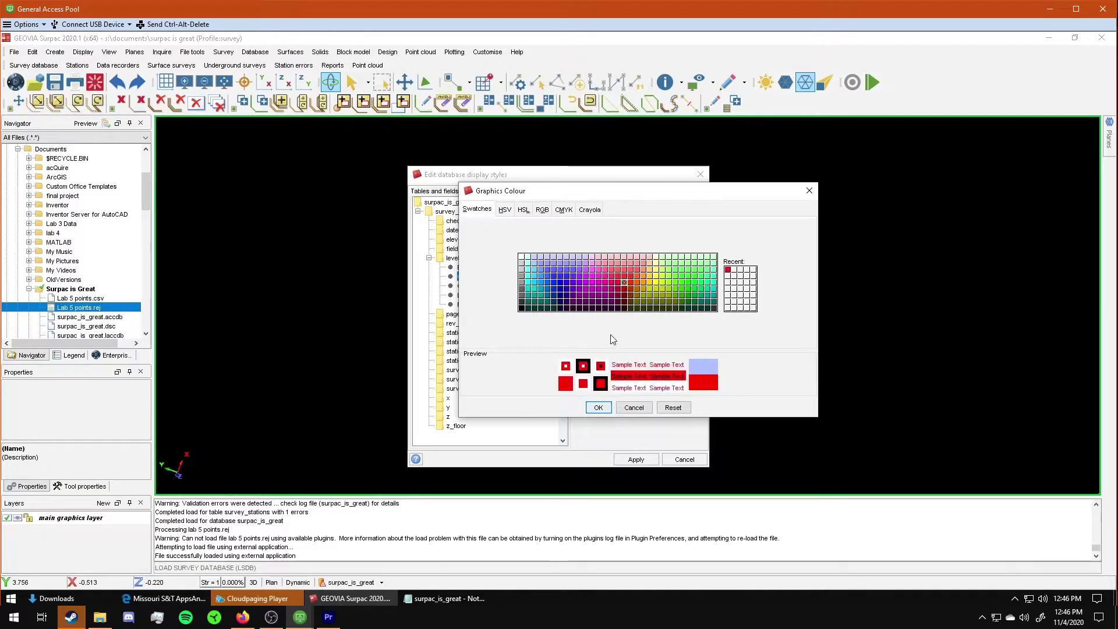
pyautogui.click(600, 406)
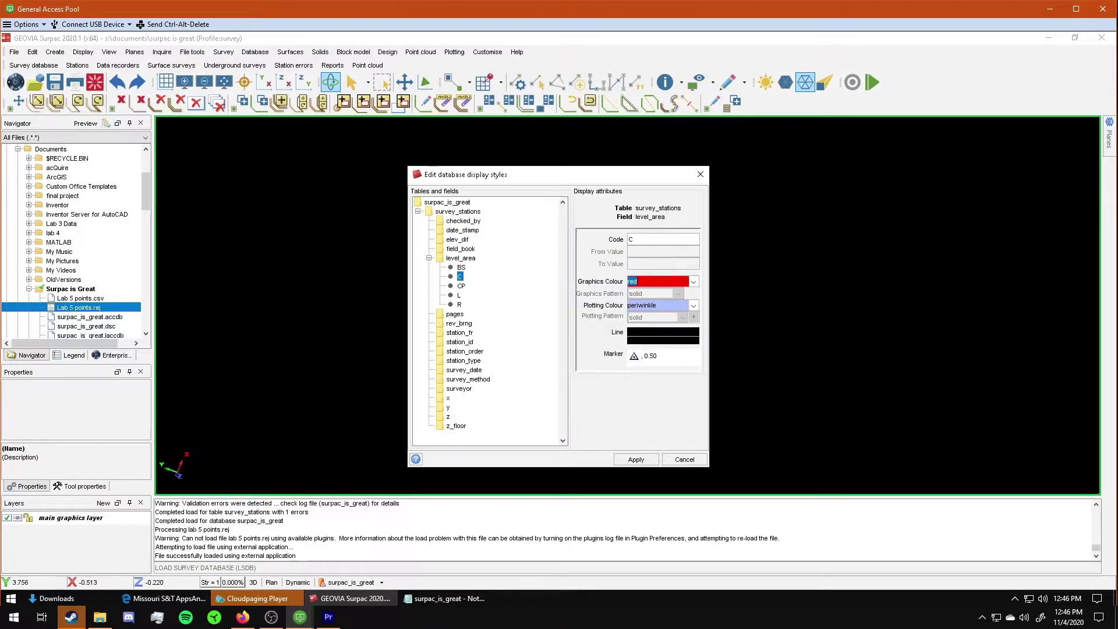
pyautogui.click(645, 363)
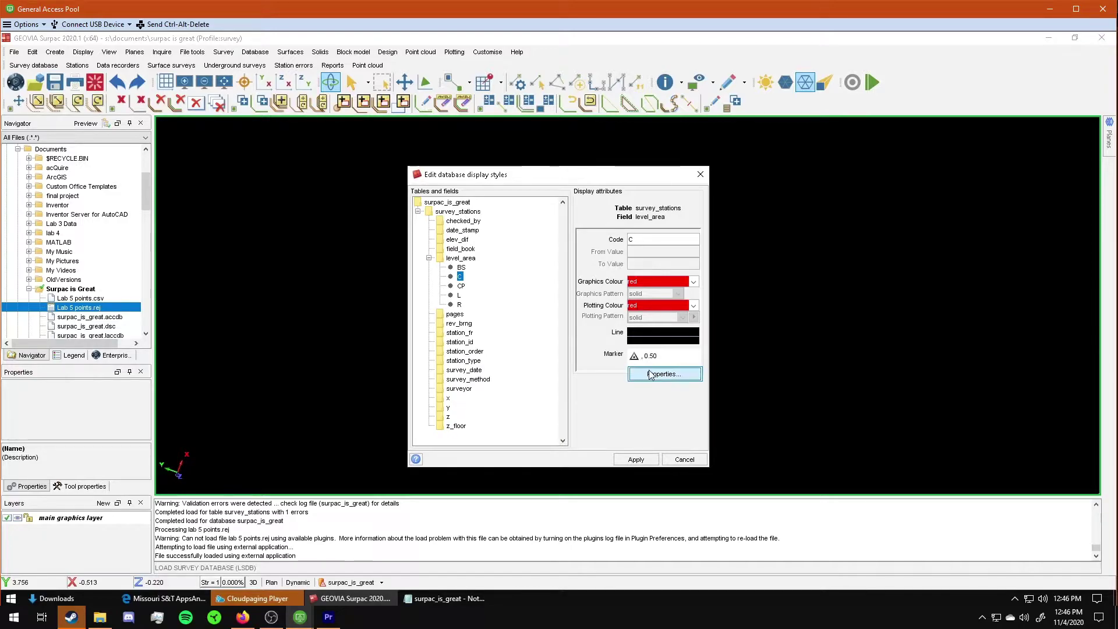
pyautogui.click(652, 374)
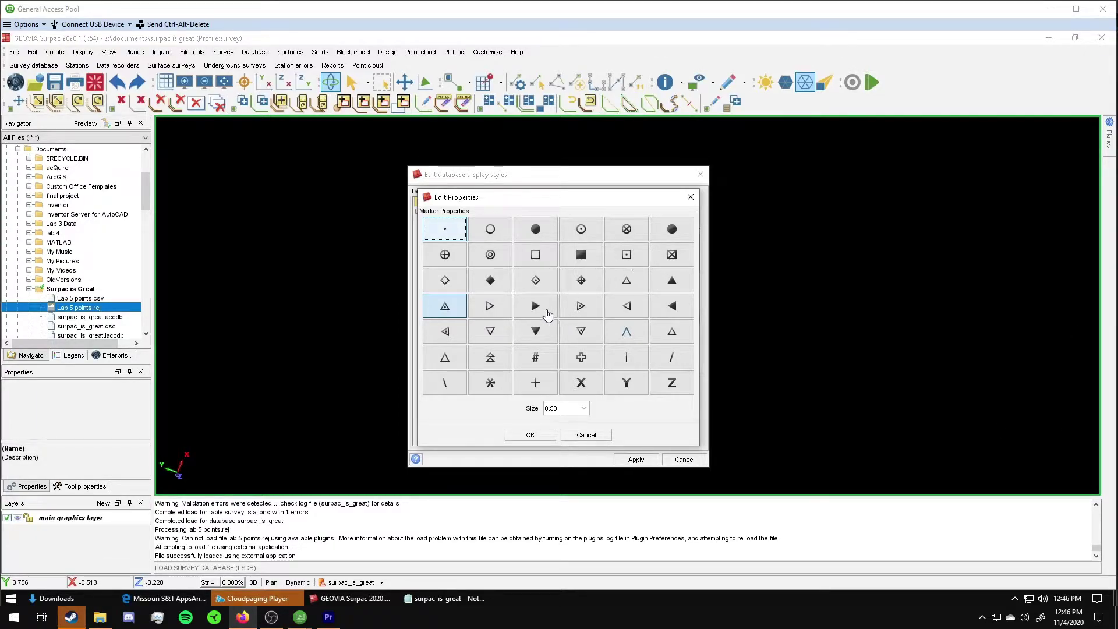
pyautogui.click(663, 294)
pyautogui.click(680, 281)
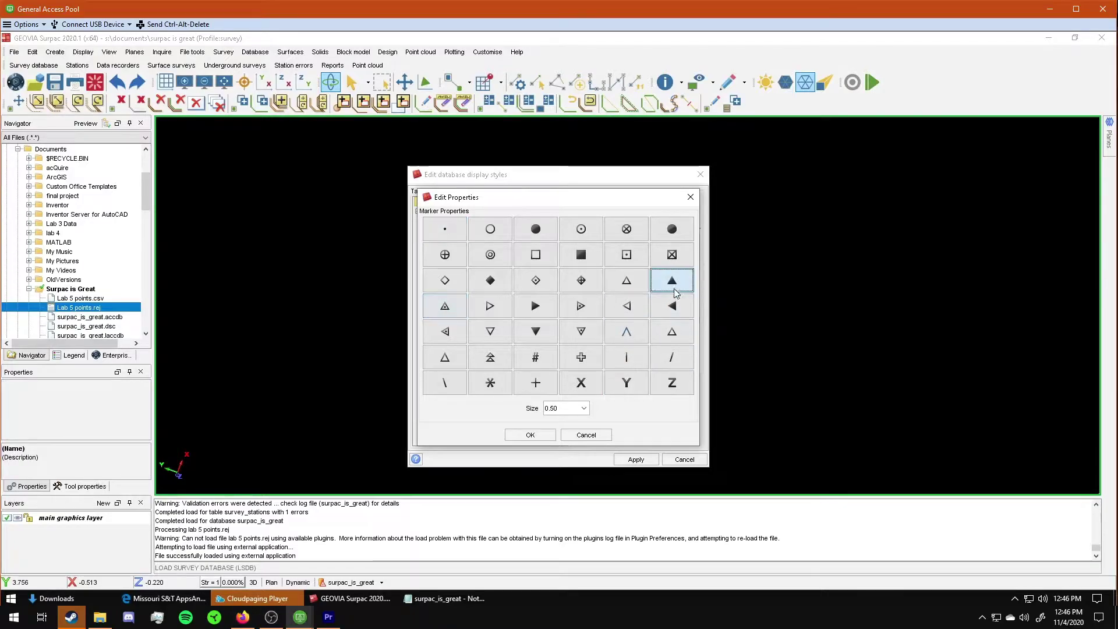
pyautogui.click(530, 435)
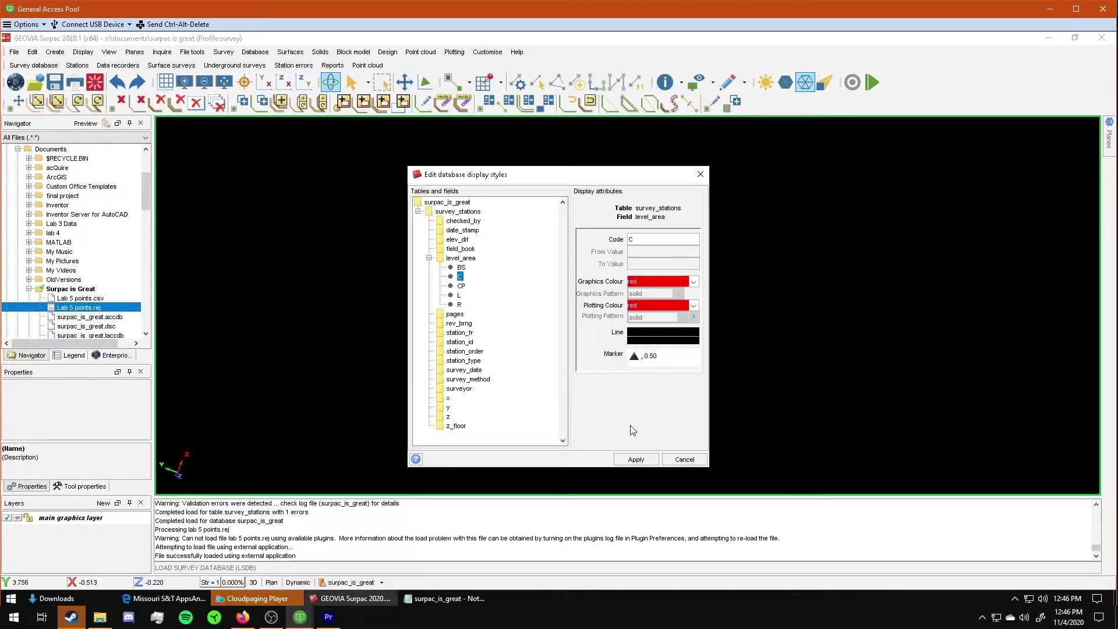
# Step: Style the L code green for graphics and plotting, with a filled left-pointing triangle marker
pyautogui.click(463, 286)
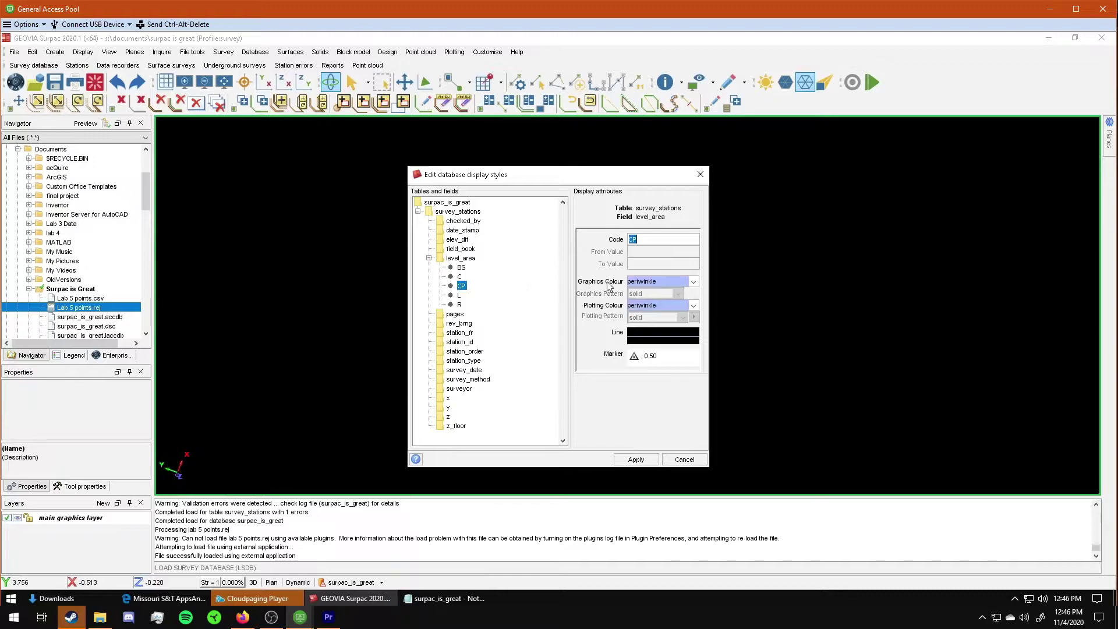
pyautogui.click(460, 295)
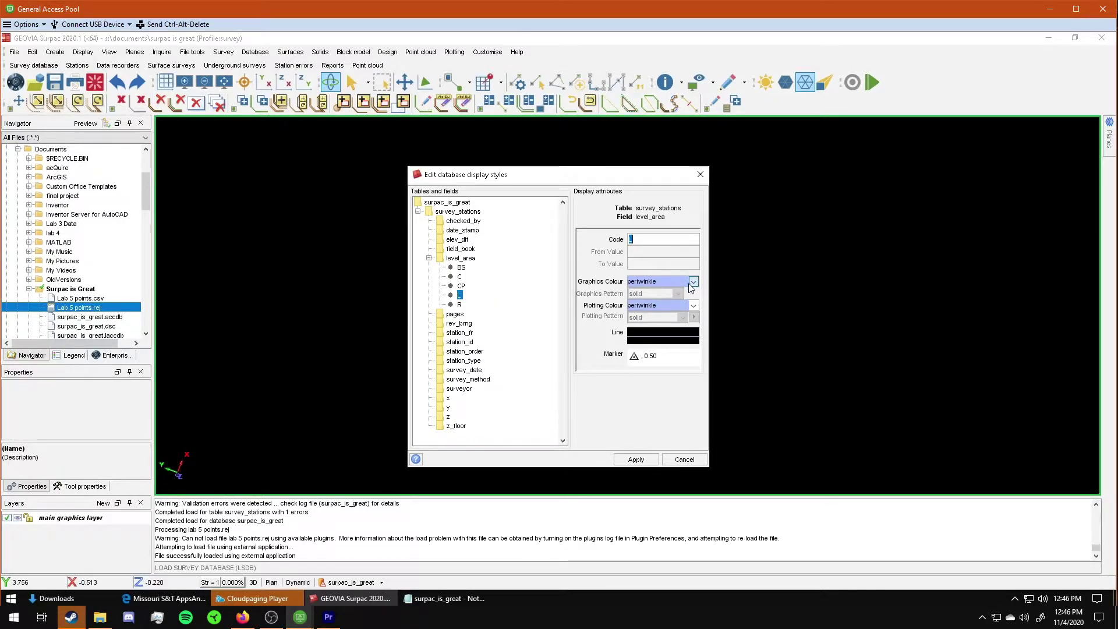
pyautogui.click(692, 283)
pyautogui.click(689, 284)
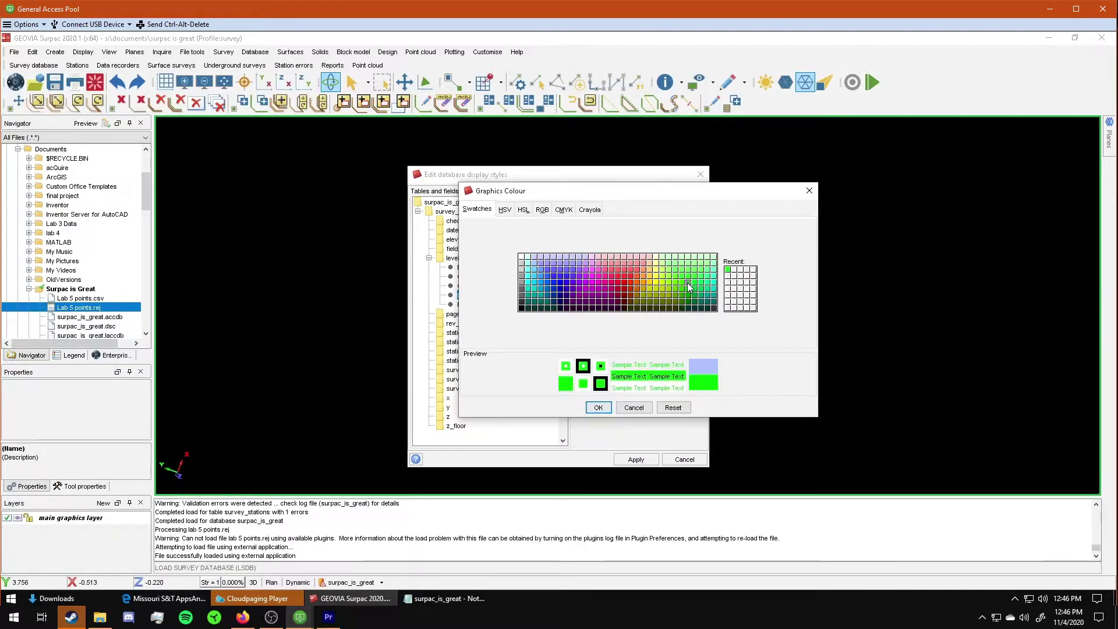
pyautogui.click(598, 407)
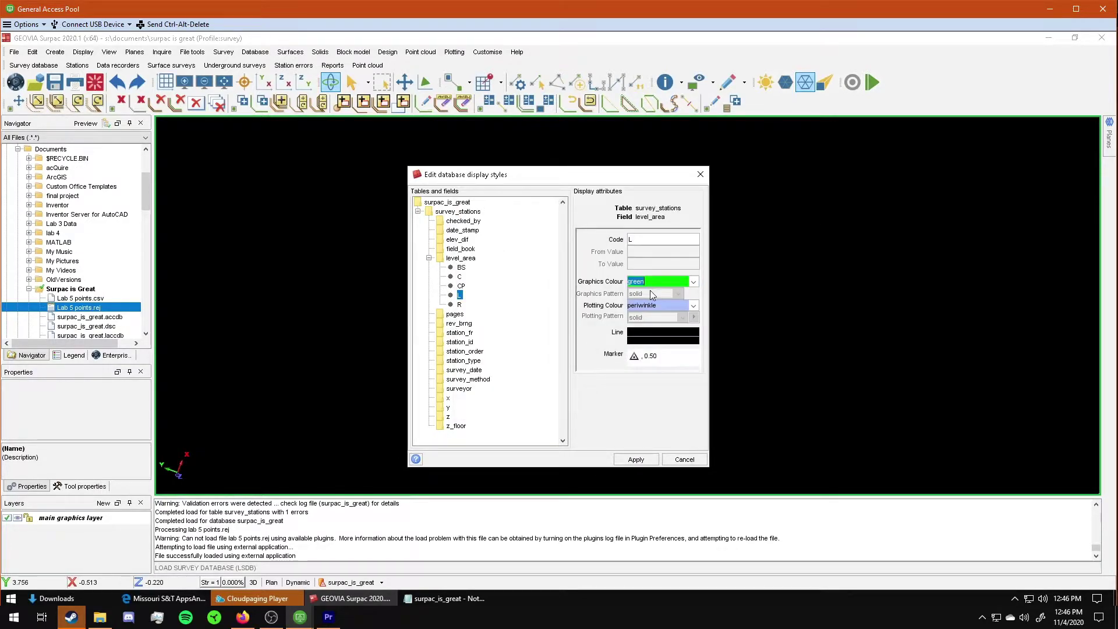
pyautogui.click(648, 357)
pyautogui.click(653, 374)
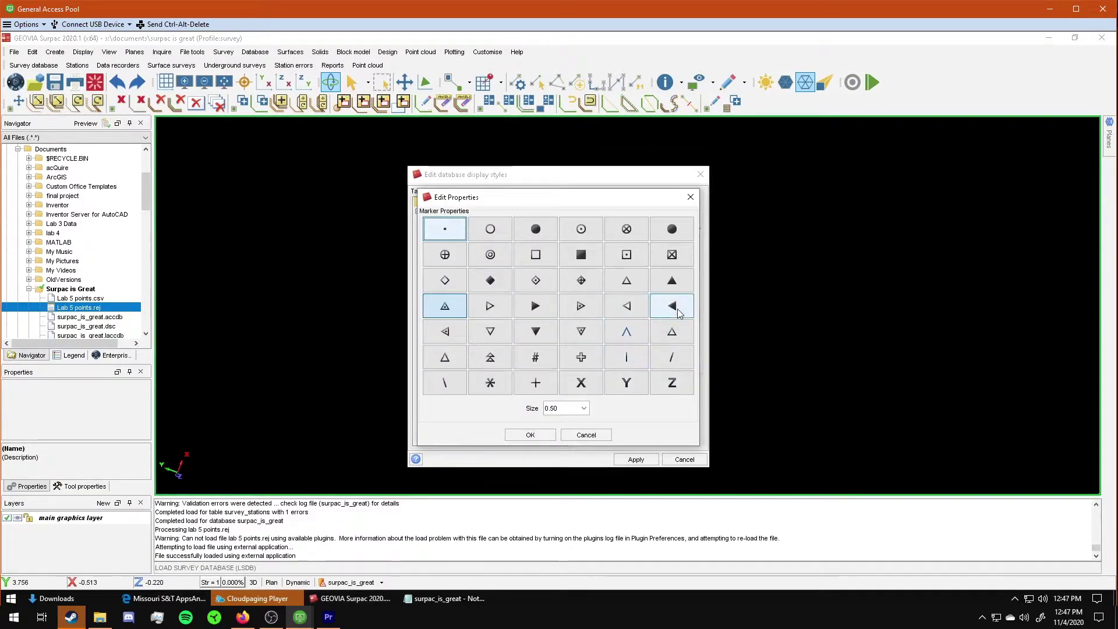
pyautogui.click(673, 306)
pyautogui.click(530, 435)
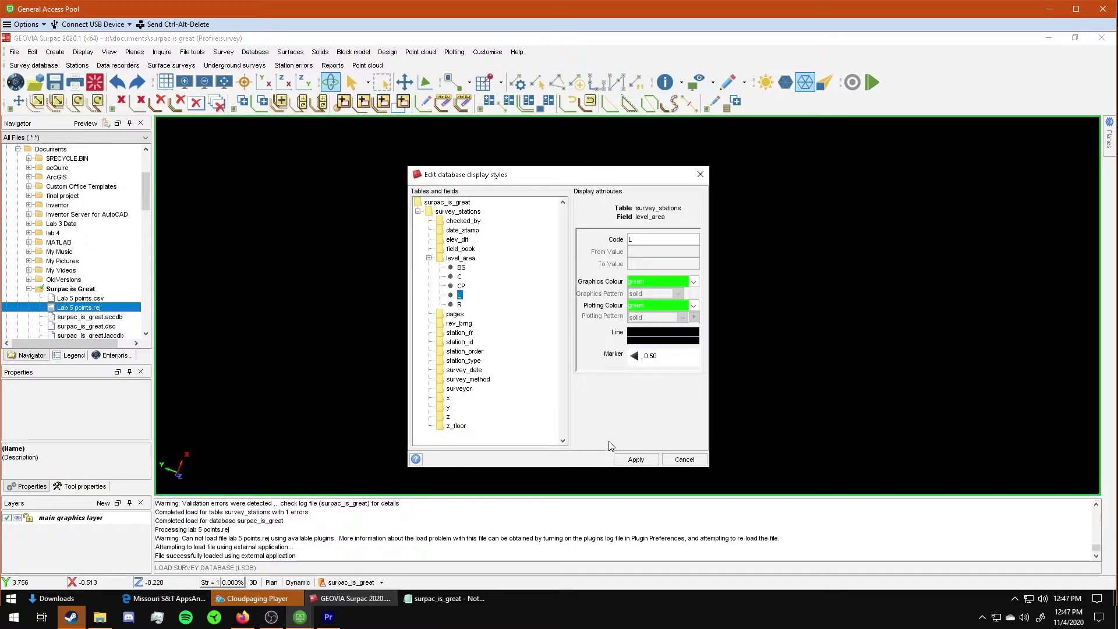
# Step: Style the R code tangerine with a filled right-pointing triangle marker, then apply the styles
pyautogui.click(460, 304)
pyautogui.click(646, 281)
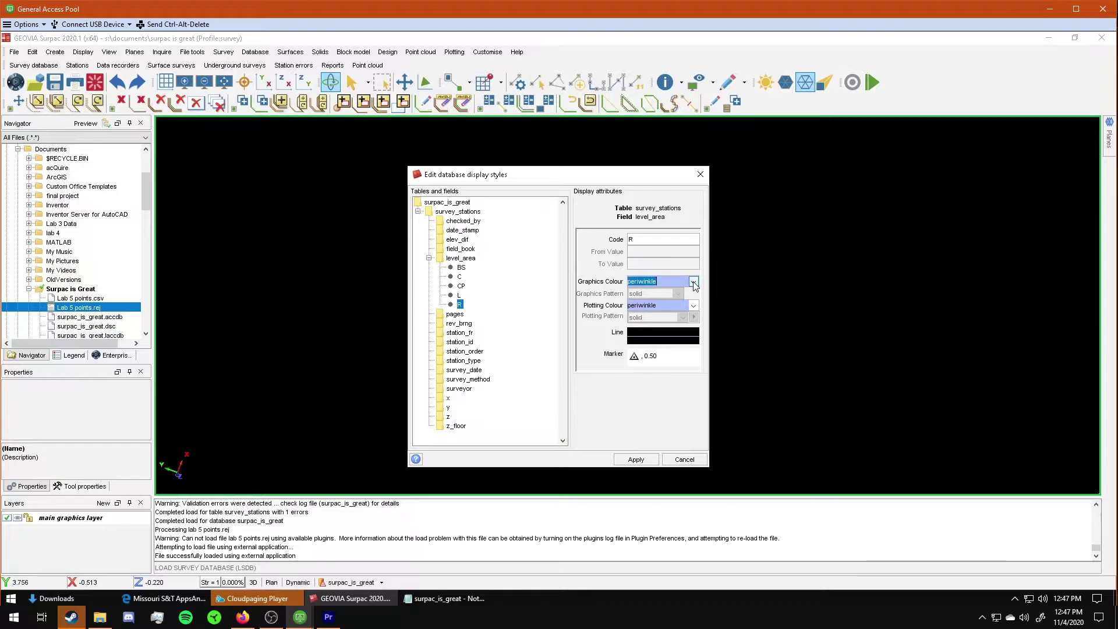
pyautogui.click(636, 282)
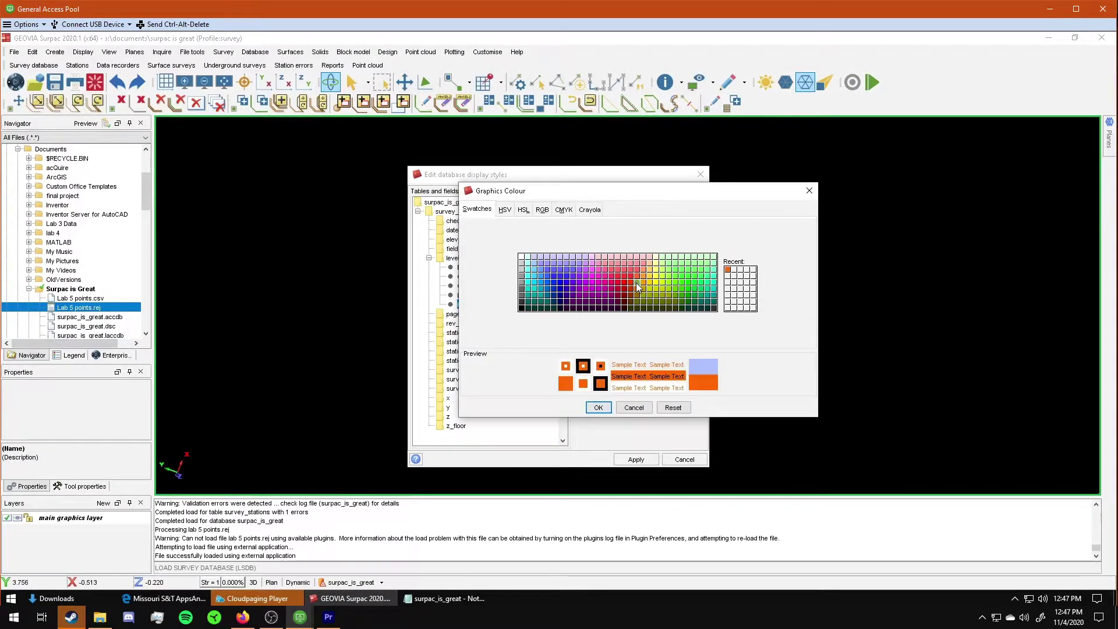
pyautogui.click(596, 408)
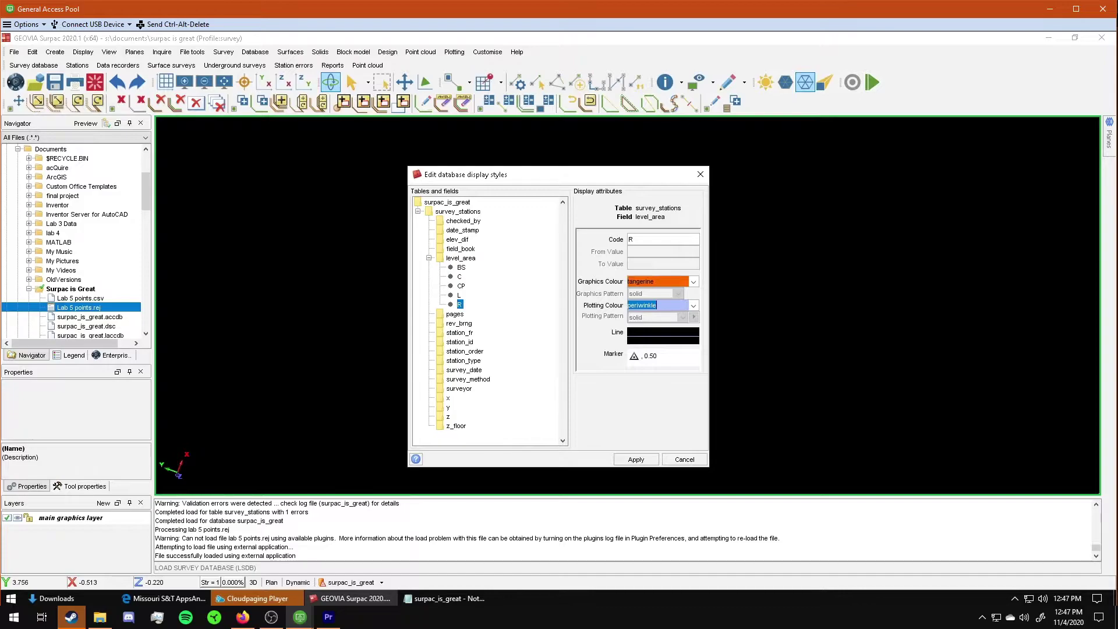
pyautogui.click(642, 375)
pyautogui.click(642, 376)
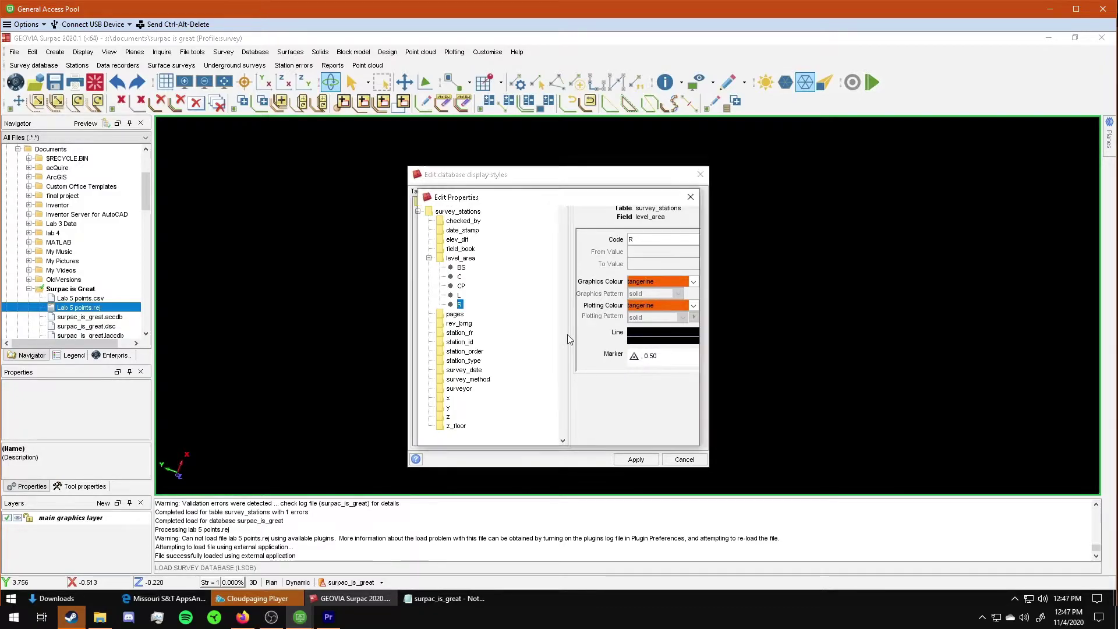
pyautogui.click(536, 307)
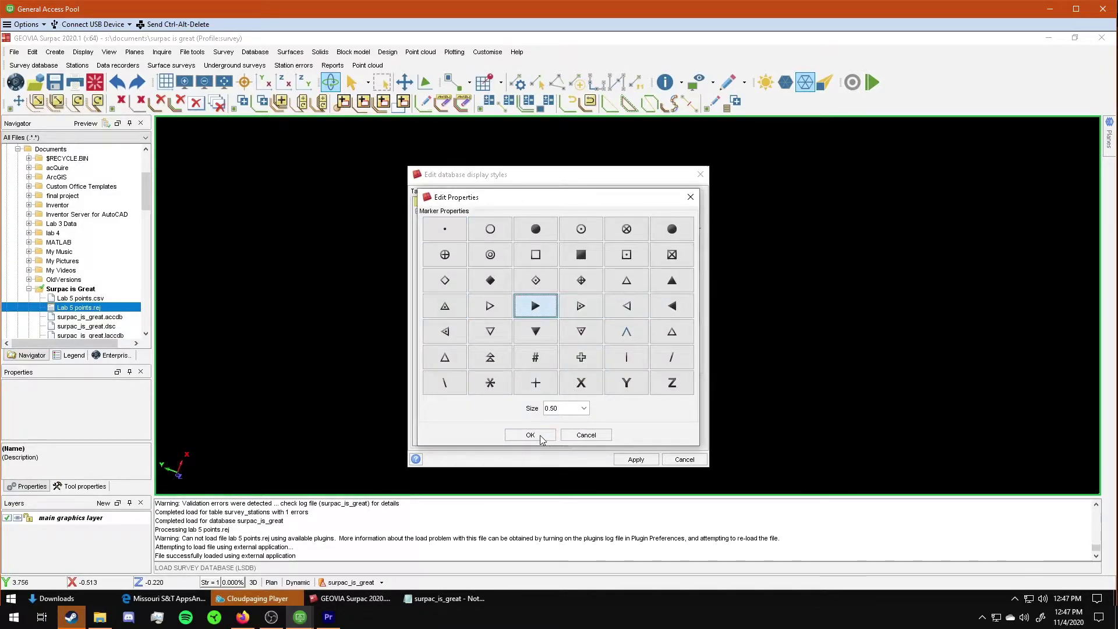
pyautogui.click(530, 434)
pyautogui.click(636, 458)
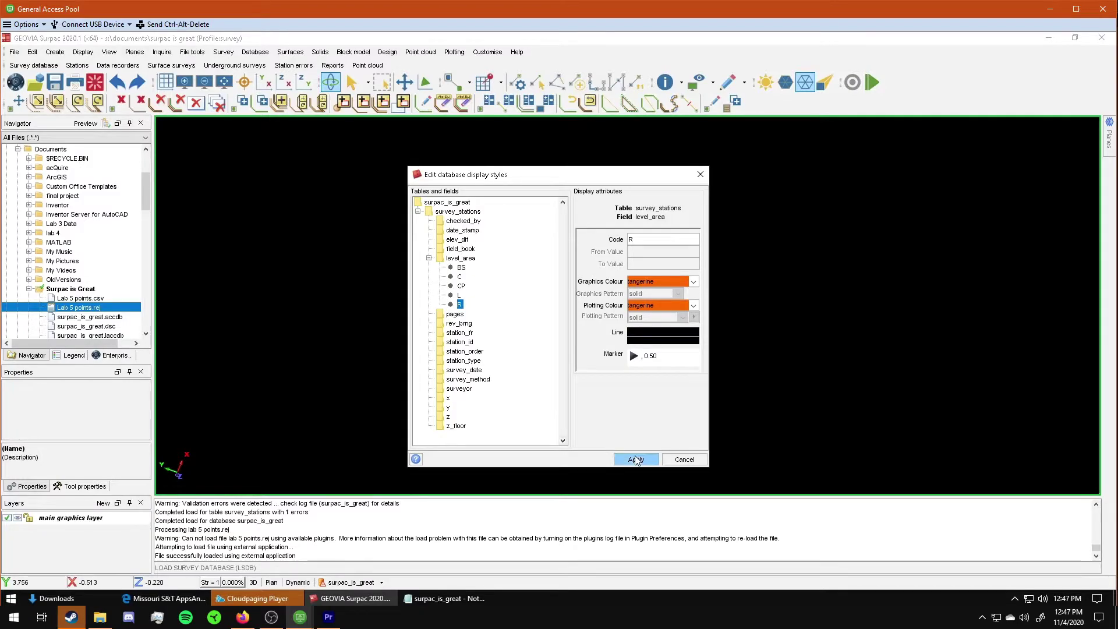
# Step: Display all stations from the database coloured by the level_area field, without query constraints
pyautogui.click(77, 65)
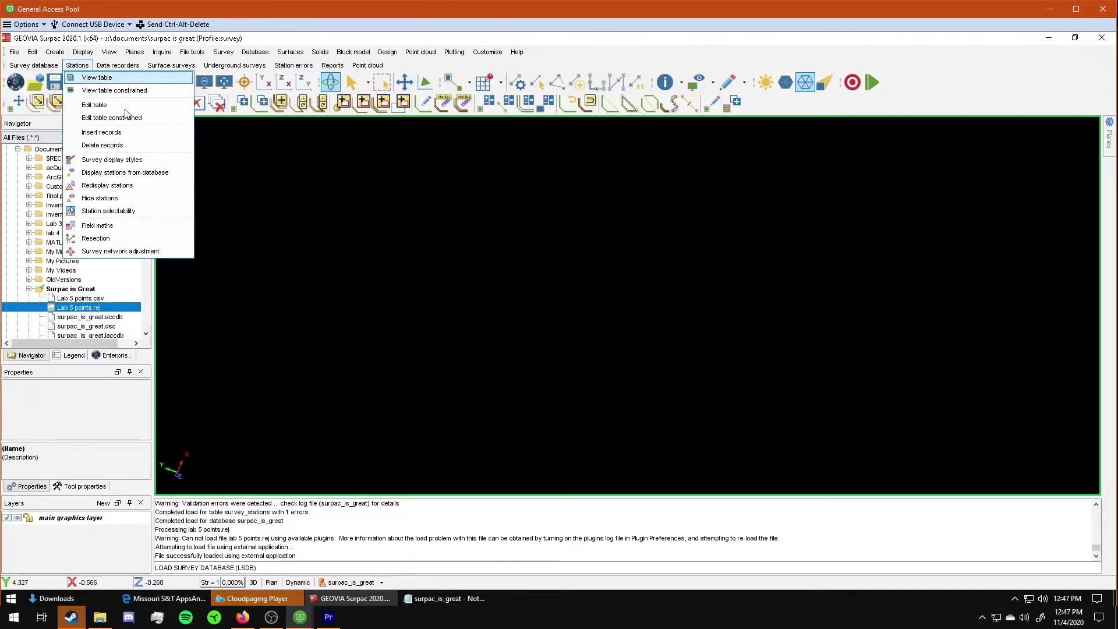
pyautogui.click(118, 173)
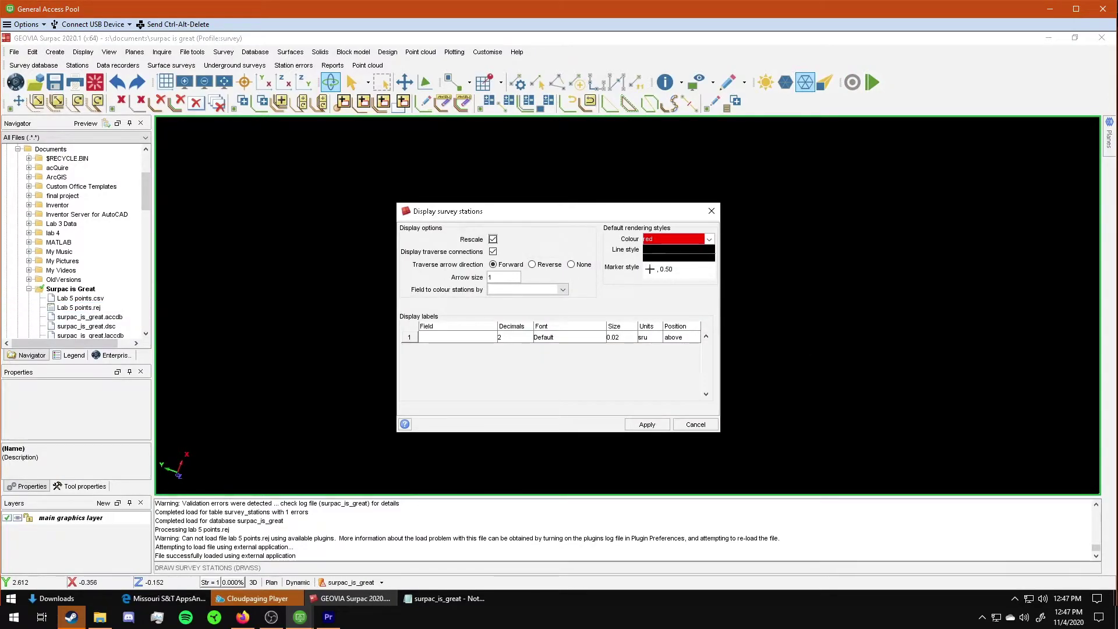
pyautogui.click(457, 337)
pyautogui.click(441, 318)
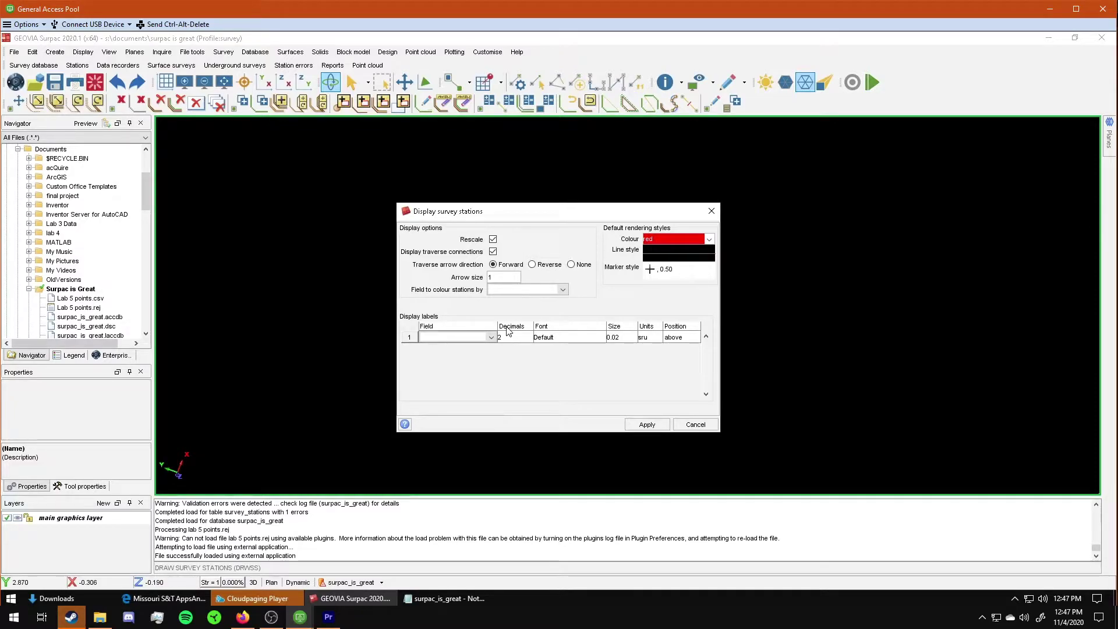
pyautogui.click(537, 290)
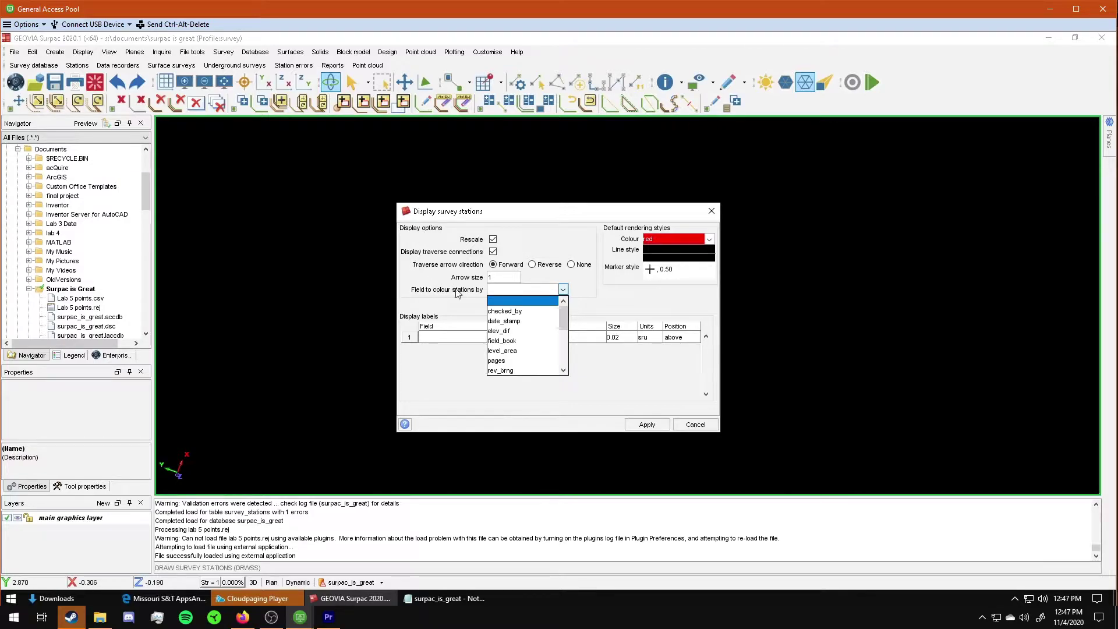
pyautogui.scroll(-1, 514, 319)
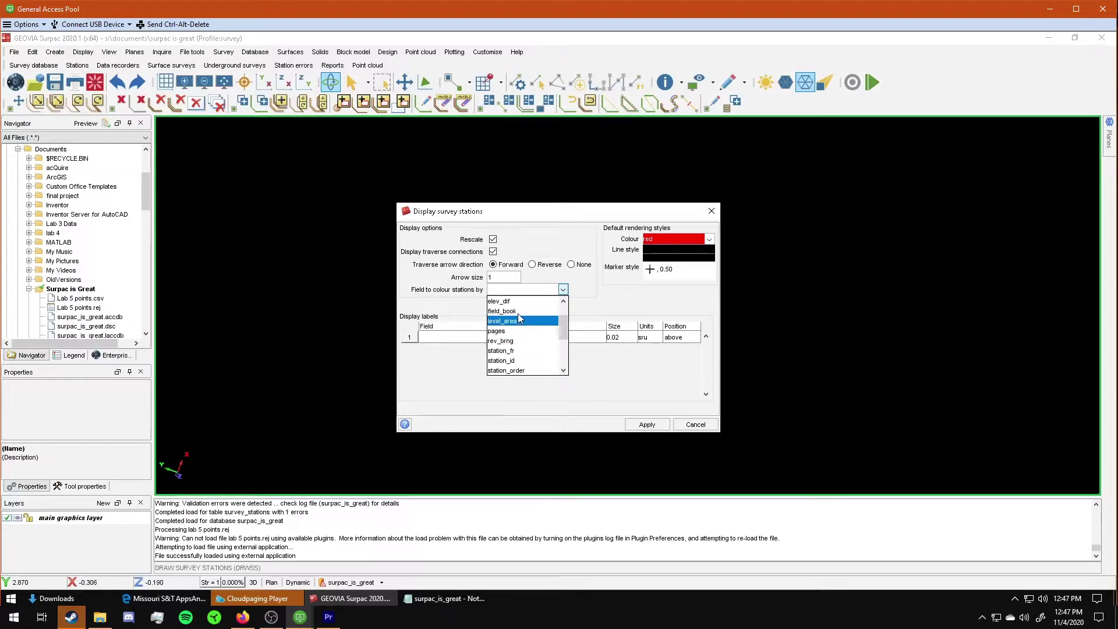
pyautogui.click(507, 321)
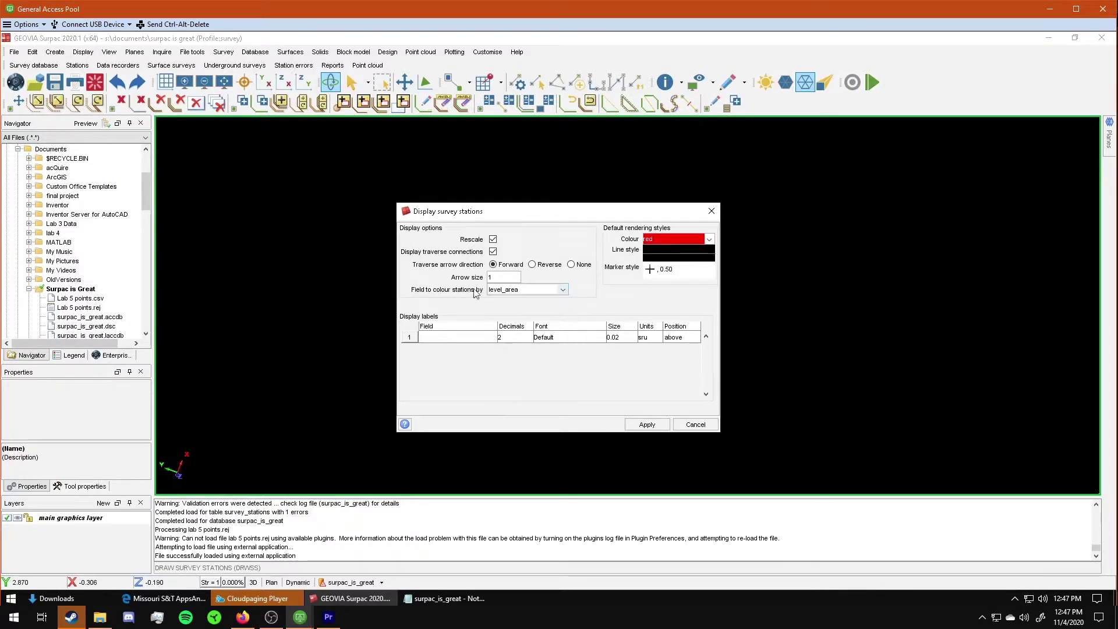
pyautogui.click(657, 426)
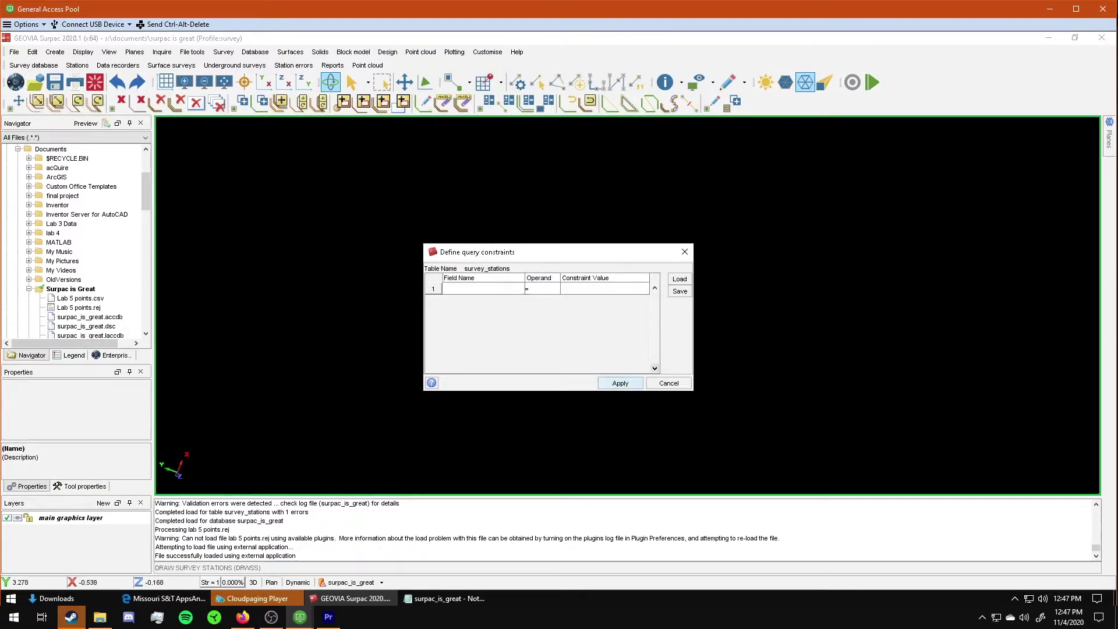
pyautogui.click(622, 383)
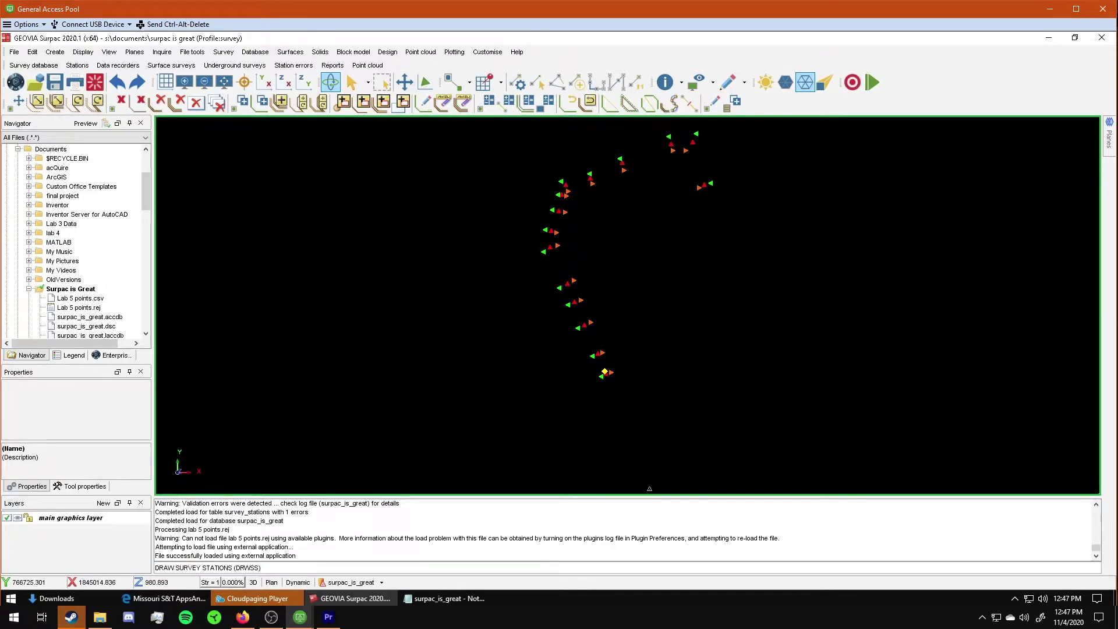
# Step: Orbit the view to see the coloured station markers from another angle
pyautogui.moveTo(649, 488)
pyautogui.mouseDown()
pyautogui.moveTo(670, 371)
pyautogui.moveTo(652, 263)
pyautogui.moveTo(639, 480)
pyautogui.mouseUp()
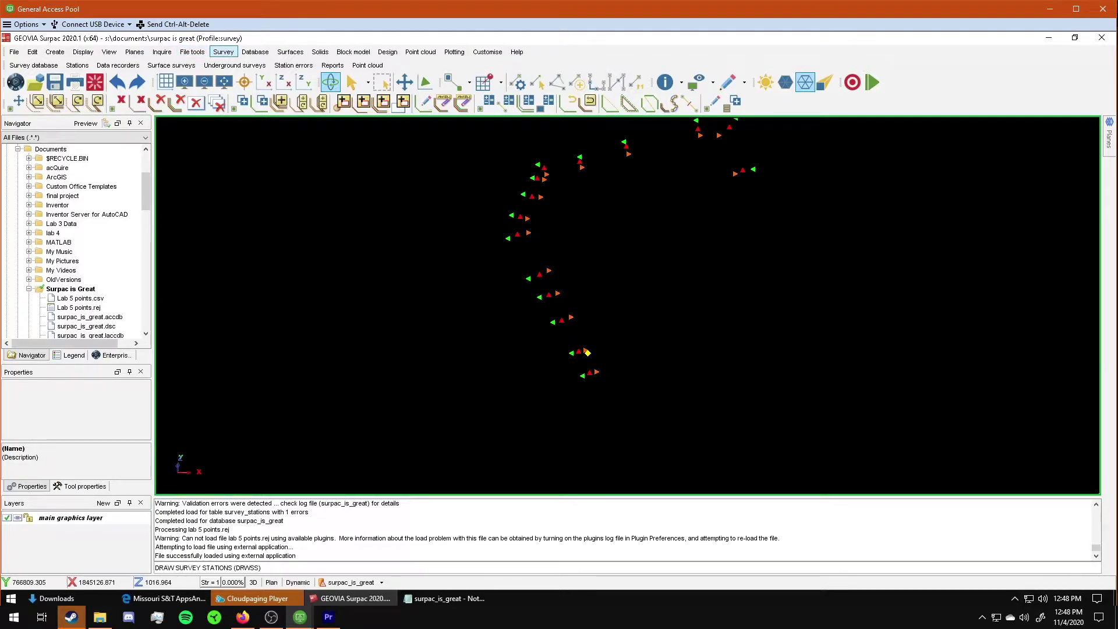
# Step: Start a string file of stations with Location RIGHT and accept the settings
pyautogui.click(223, 52)
pyautogui.moveTo(238, 139)
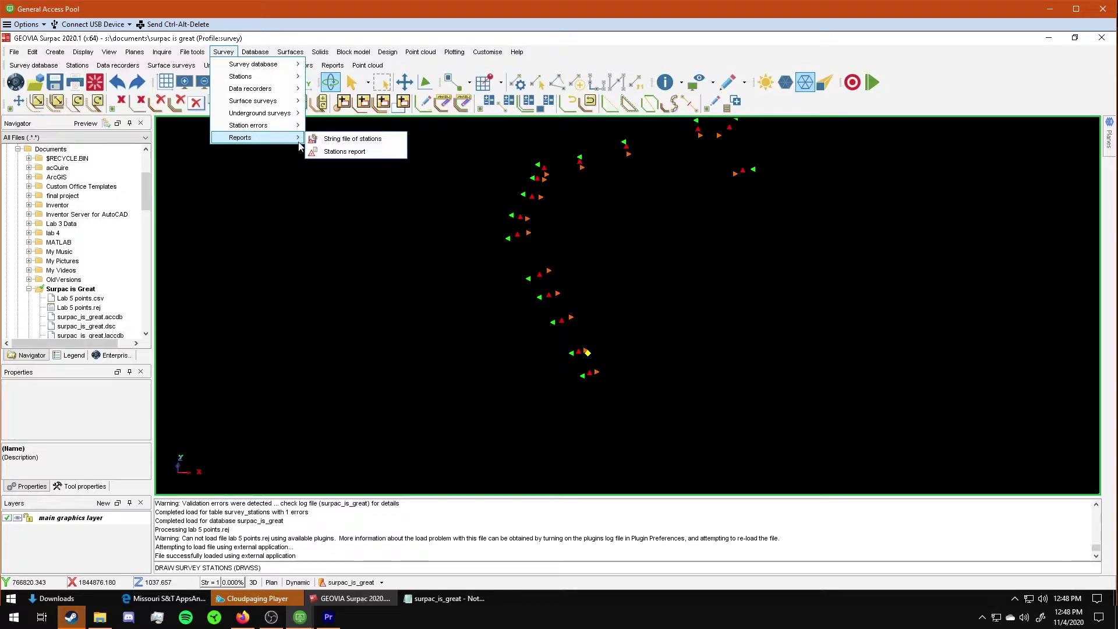
pyautogui.click(335, 142)
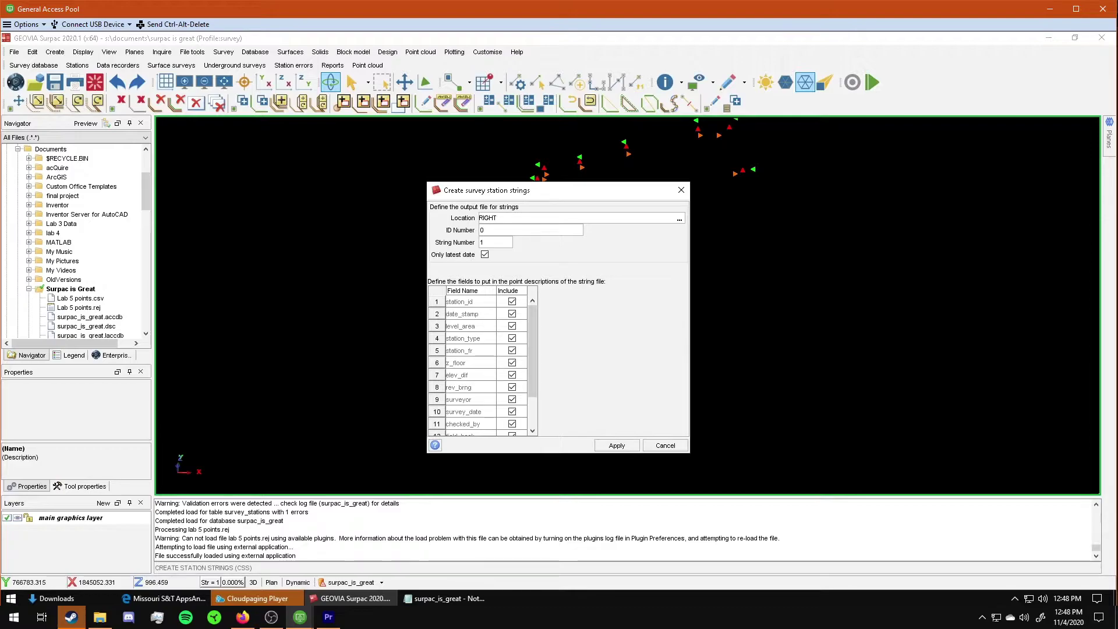
pyautogui.doubleClick(482, 242)
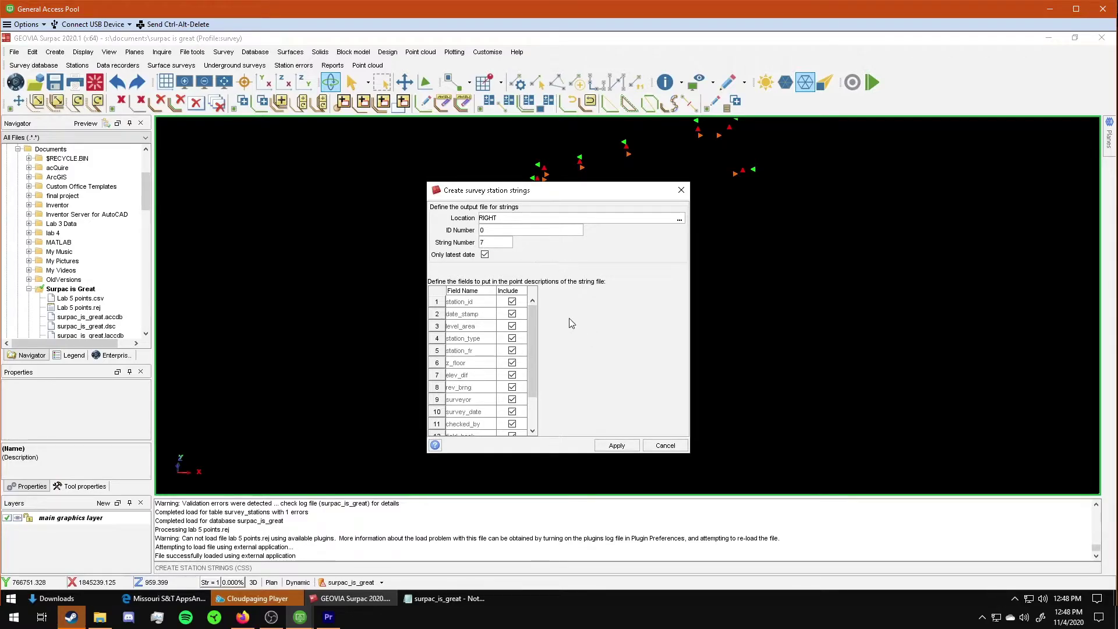
pyautogui.click(615, 442)
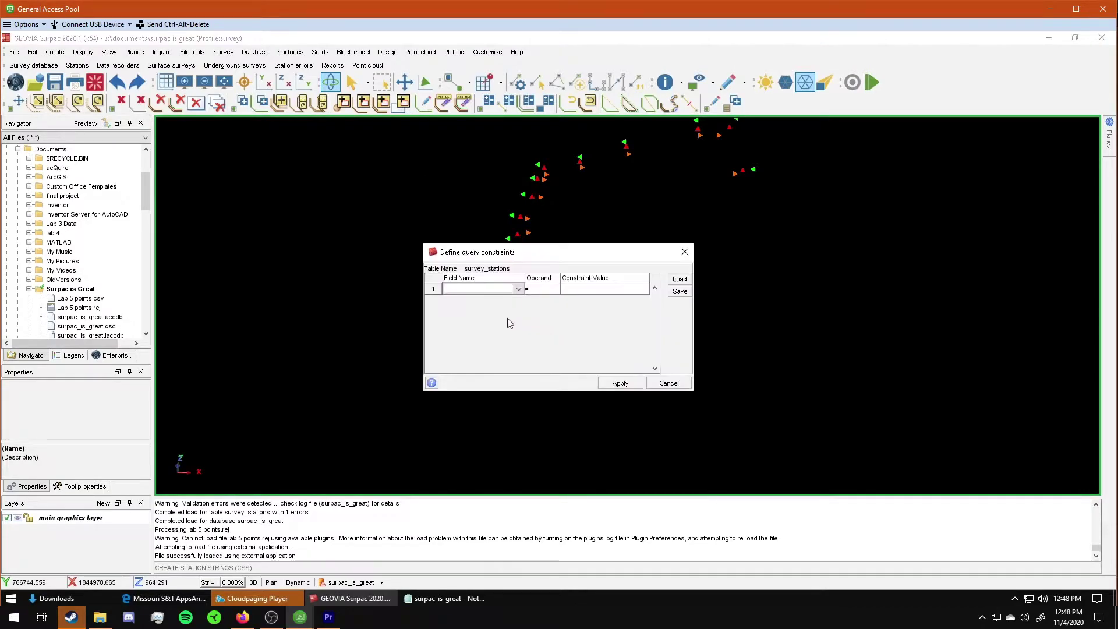
# Step: Constrain the query to level_area = R to build right0.str, then select it
pyautogui.moveTo(450, 256); pyautogui.dragTo(476, 250)
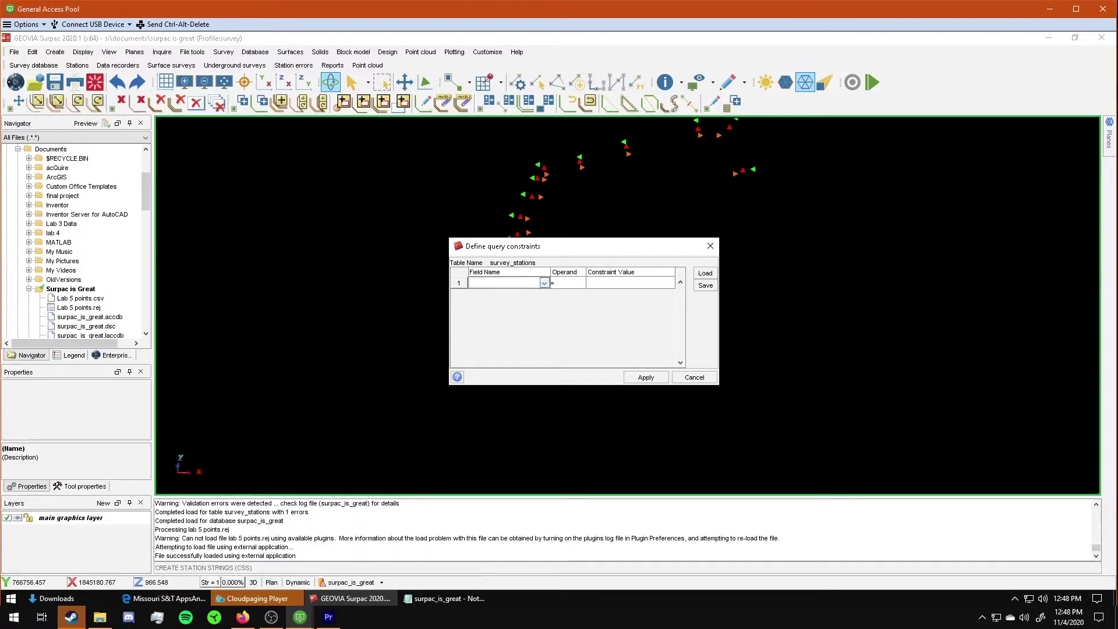
pyautogui.click(543, 283)
pyautogui.click(495, 325)
pyautogui.click(610, 285)
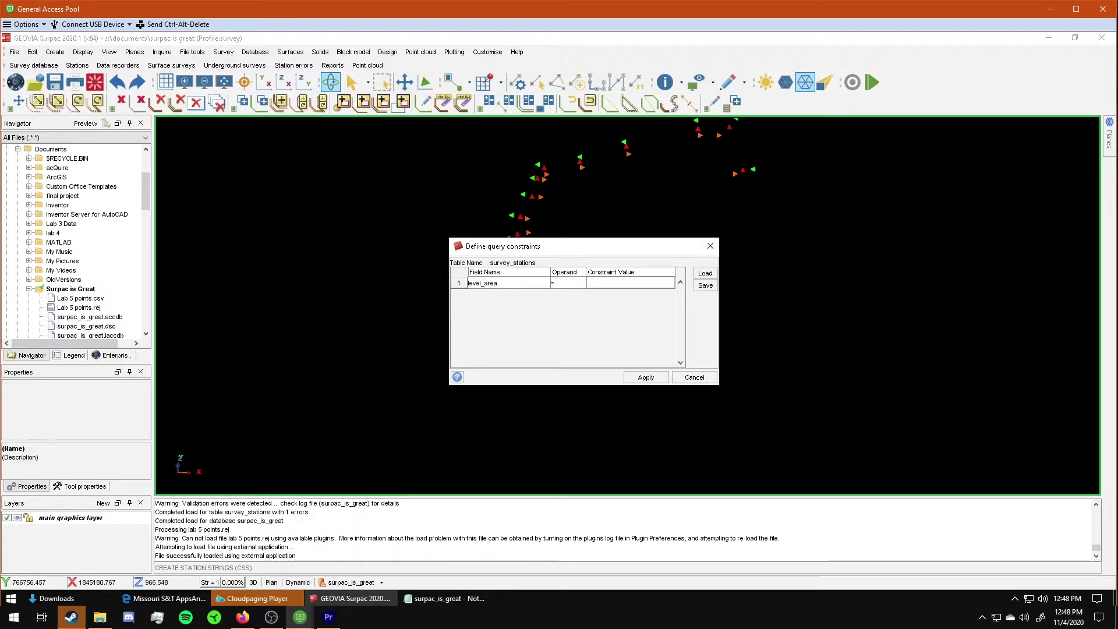
pyautogui.write('R')
pyautogui.click(657, 377)
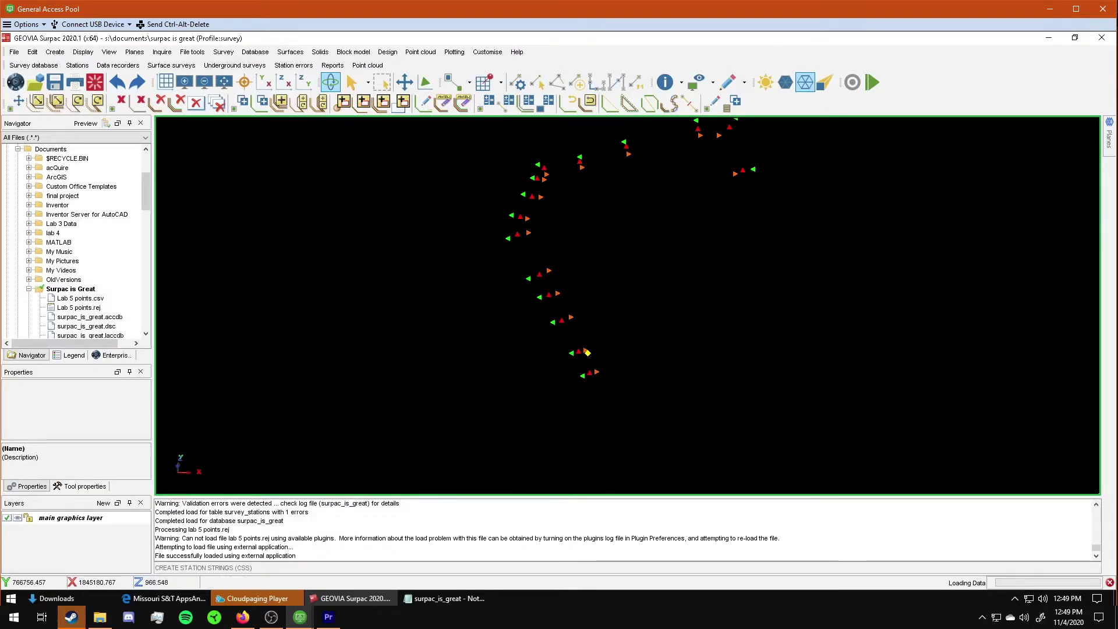
pyautogui.click(76, 317)
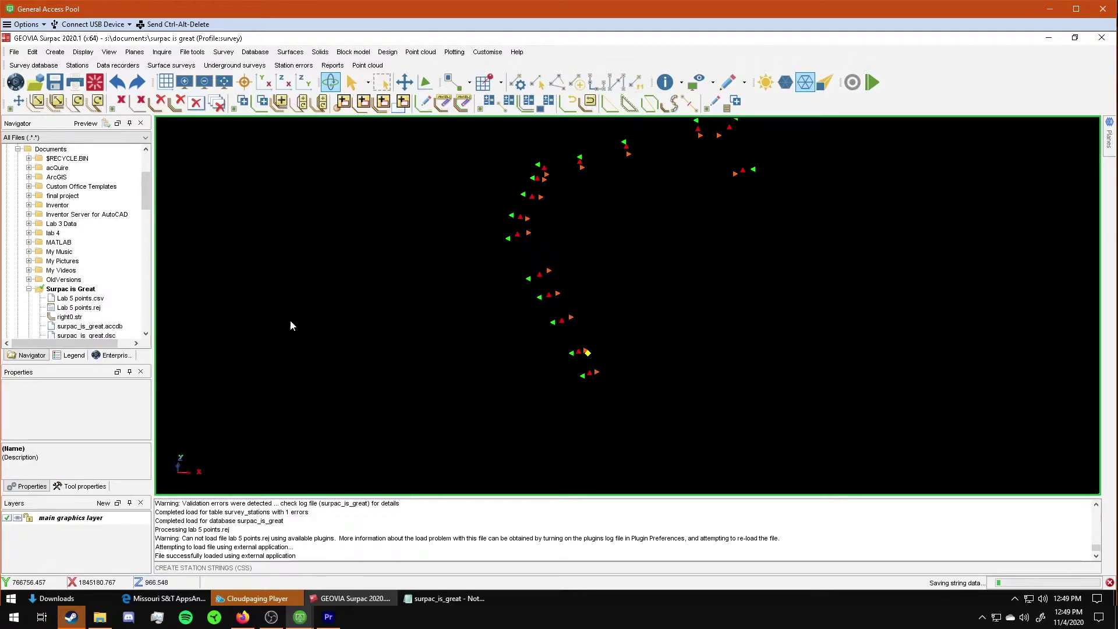
# Step: Drag right0.str into the graphics view and zoom out to show the whole string
pyautogui.moveTo(76, 318); pyautogui.dragTo(479, 329)
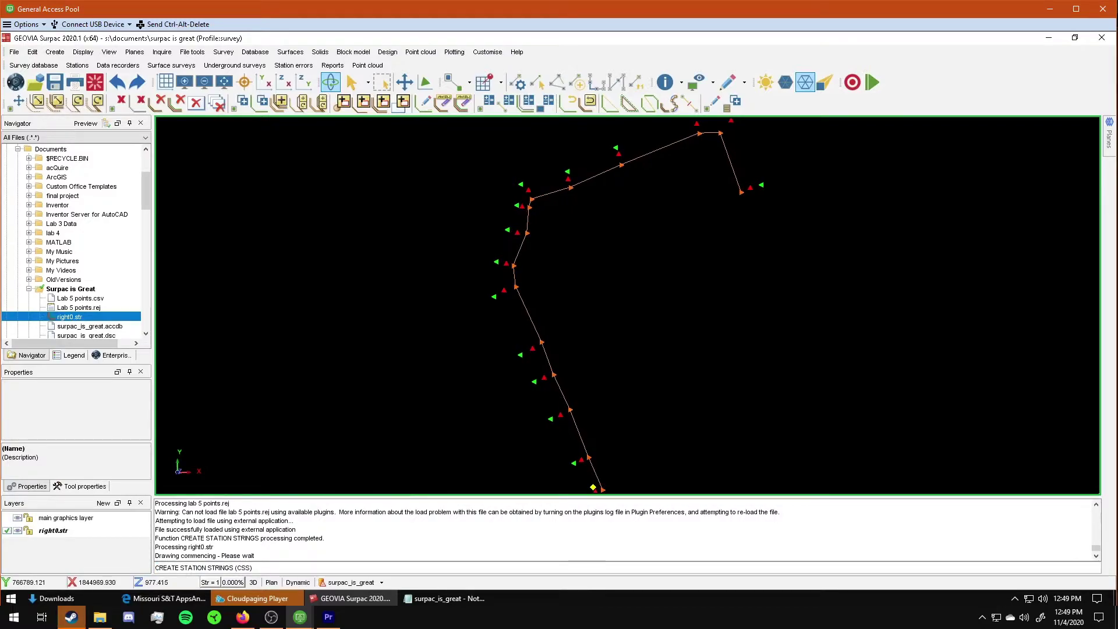
pyautogui.scroll(3, 612, 460)
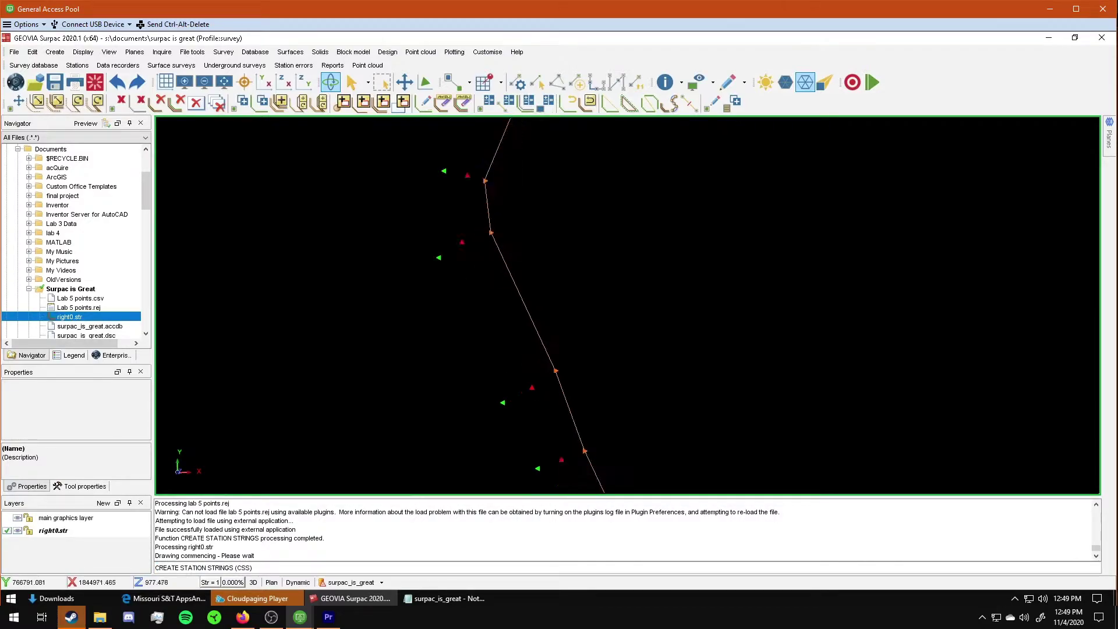
pyautogui.scroll(-2, 627, 304)
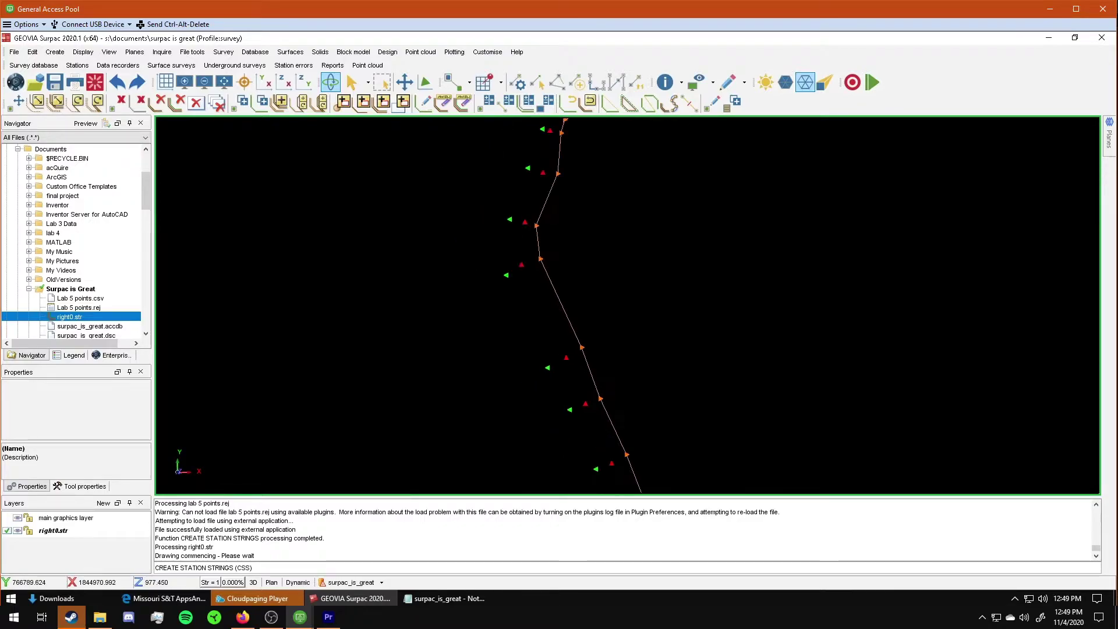
pyautogui.scroll(-1, 626, 305)
pyautogui.scroll(-2, 628, 305)
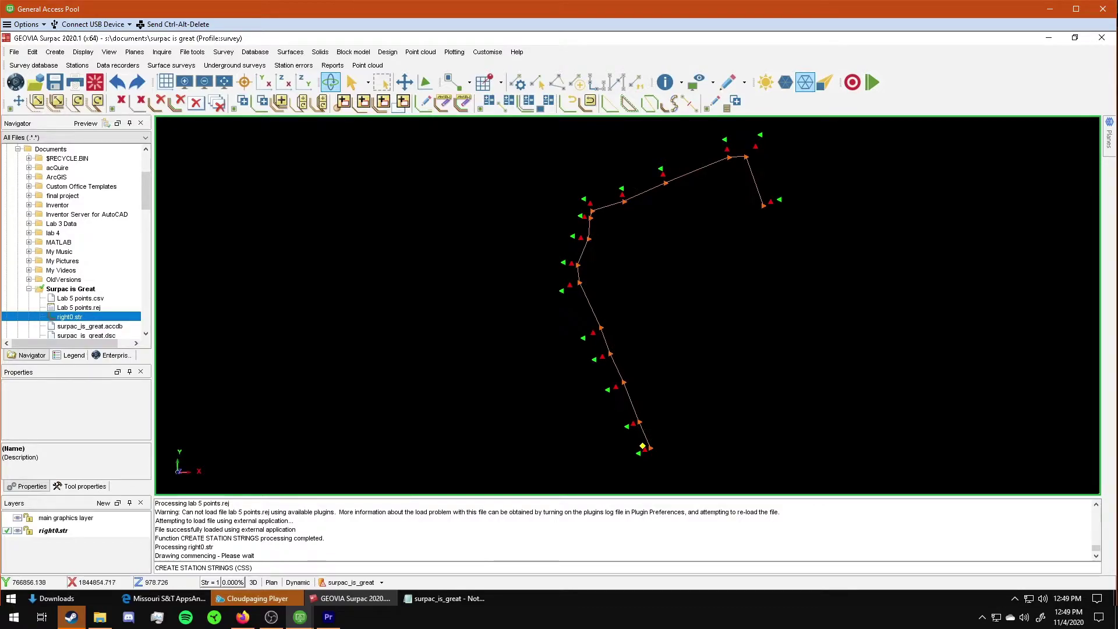
# Step: Create a station string file with Location CENTER and string number 8
pyautogui.click(223, 52)
pyautogui.moveTo(298, 137)
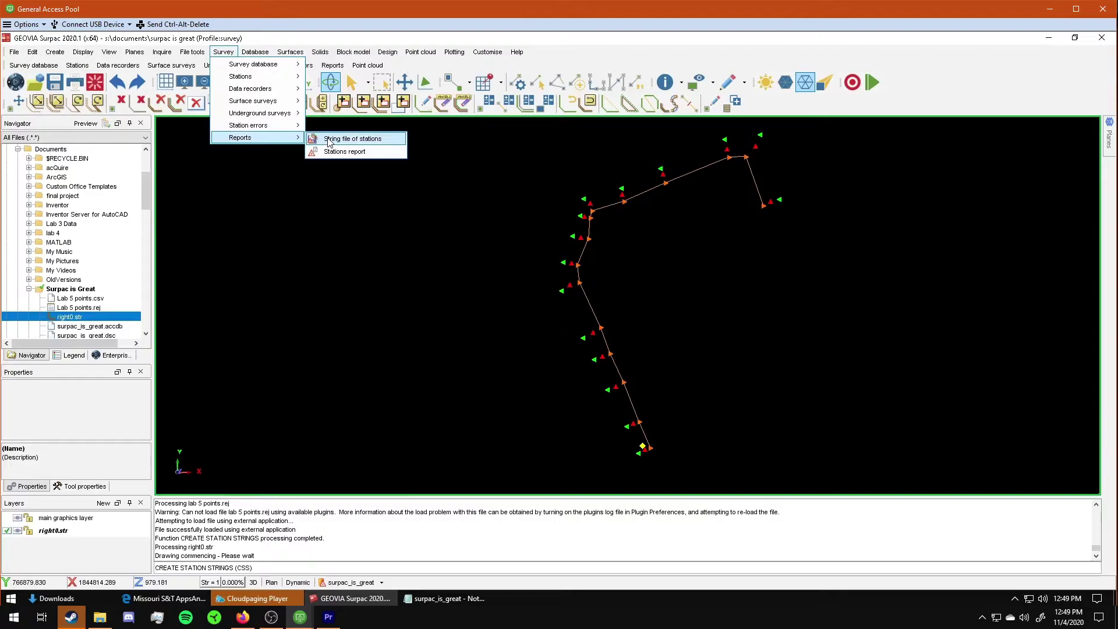
pyautogui.click(328, 140)
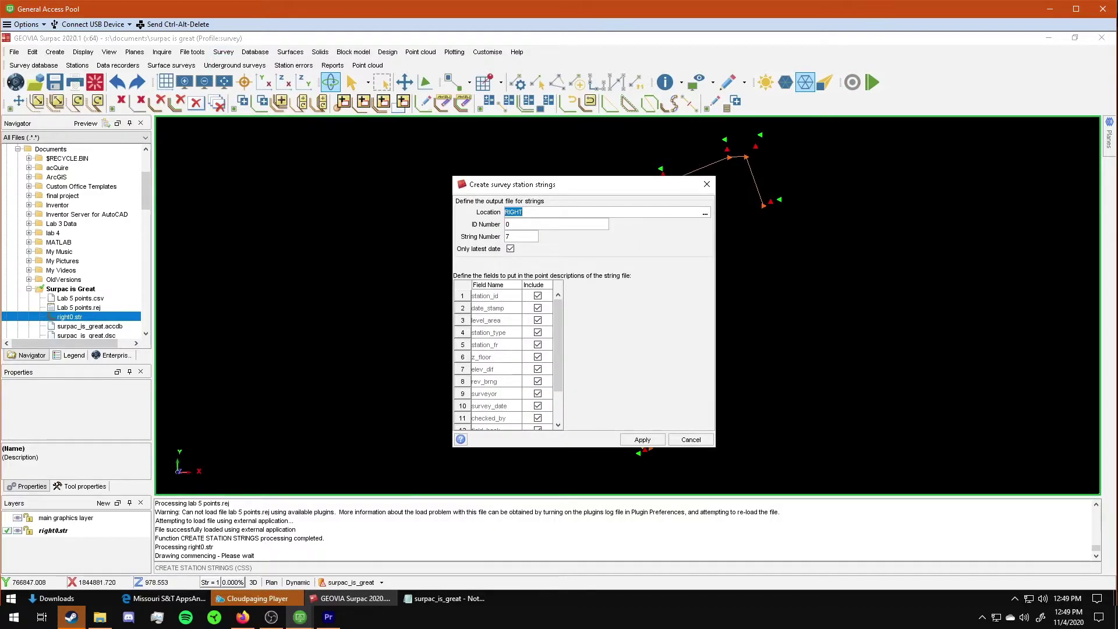
pyautogui.write('CENTER')
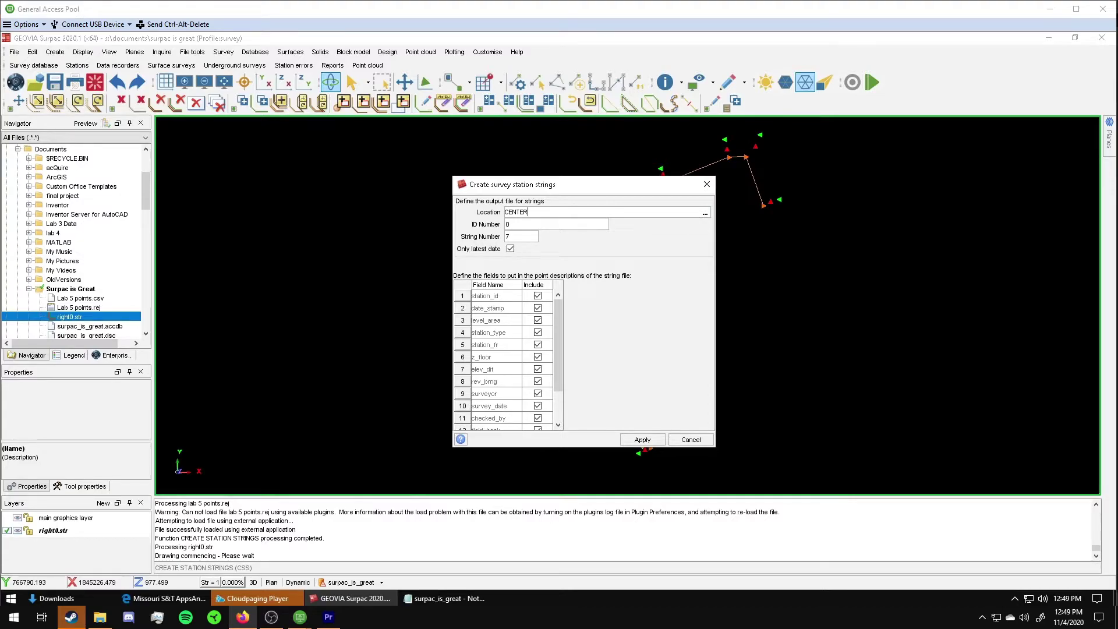
pyautogui.click(517, 236)
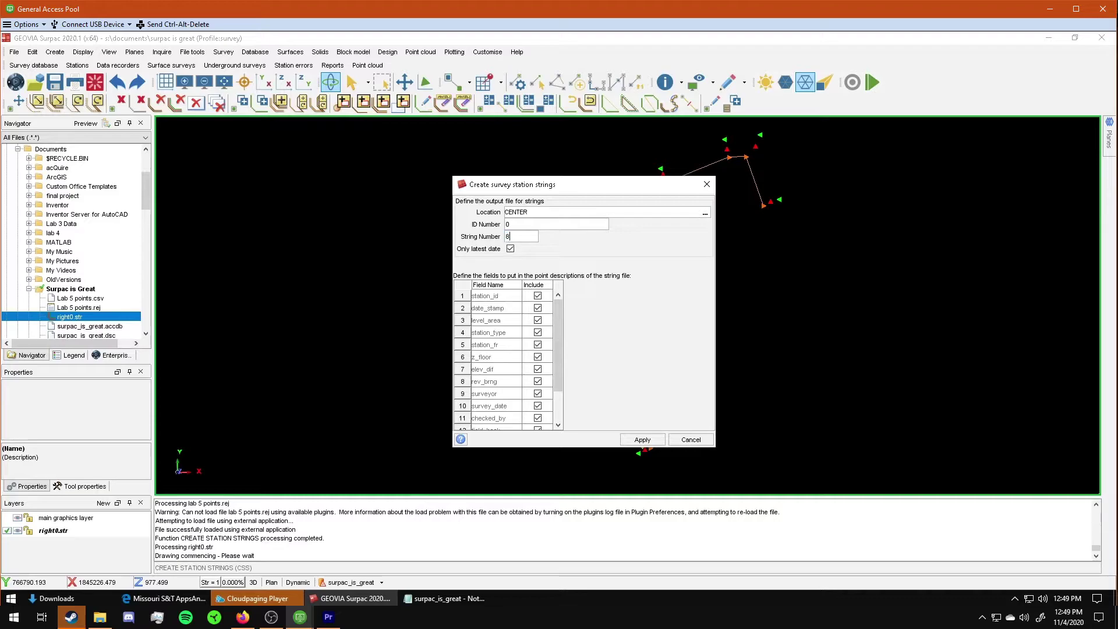
pyautogui.click(642, 439)
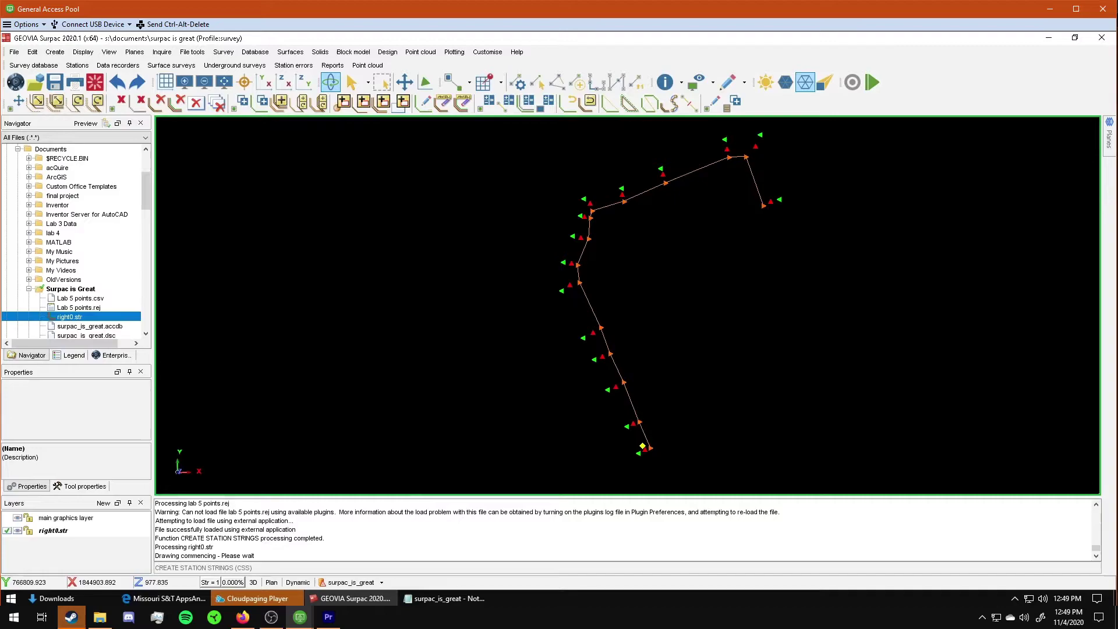
# Step: Constrain the query to level_area = C to build center0.str
pyautogui.click(507, 282)
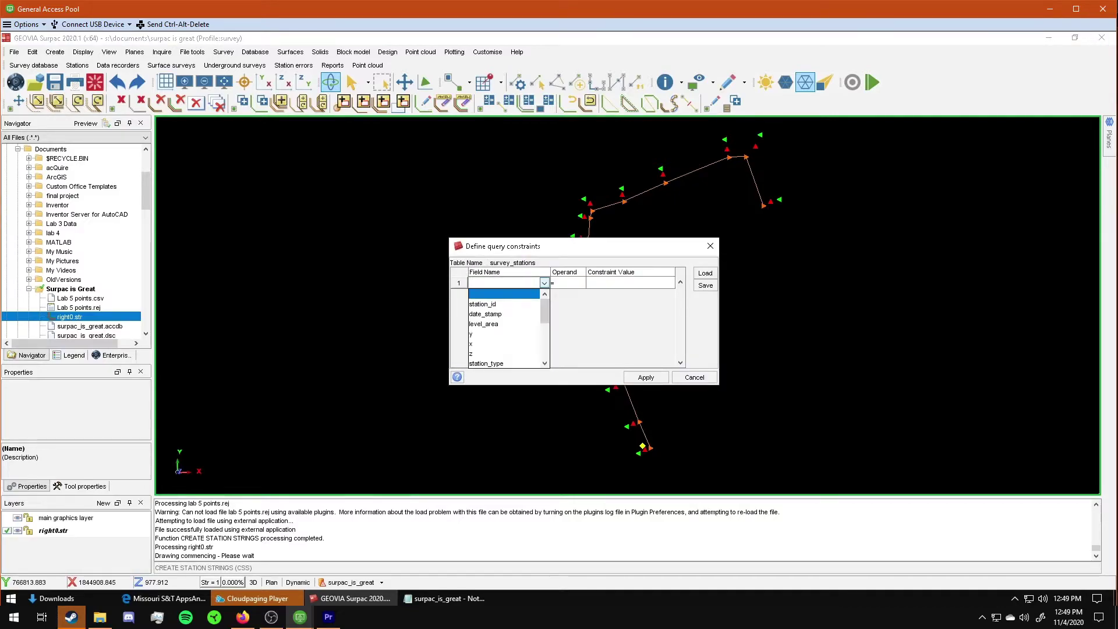
pyautogui.click(496, 324)
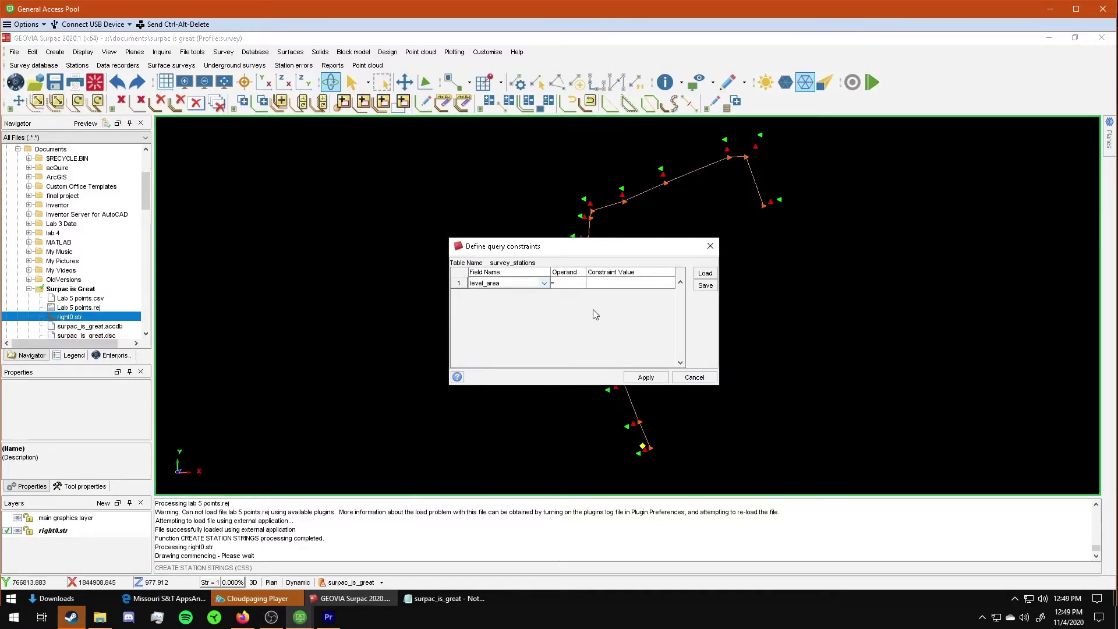
pyautogui.click(603, 283)
pyautogui.write('C')
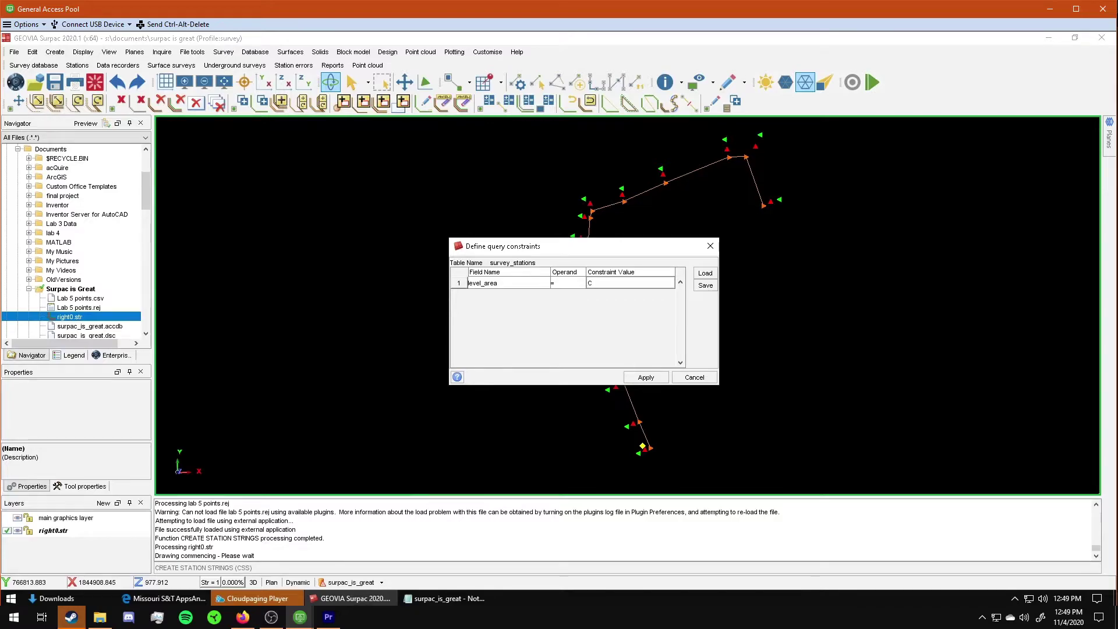
pyautogui.click(645, 378)
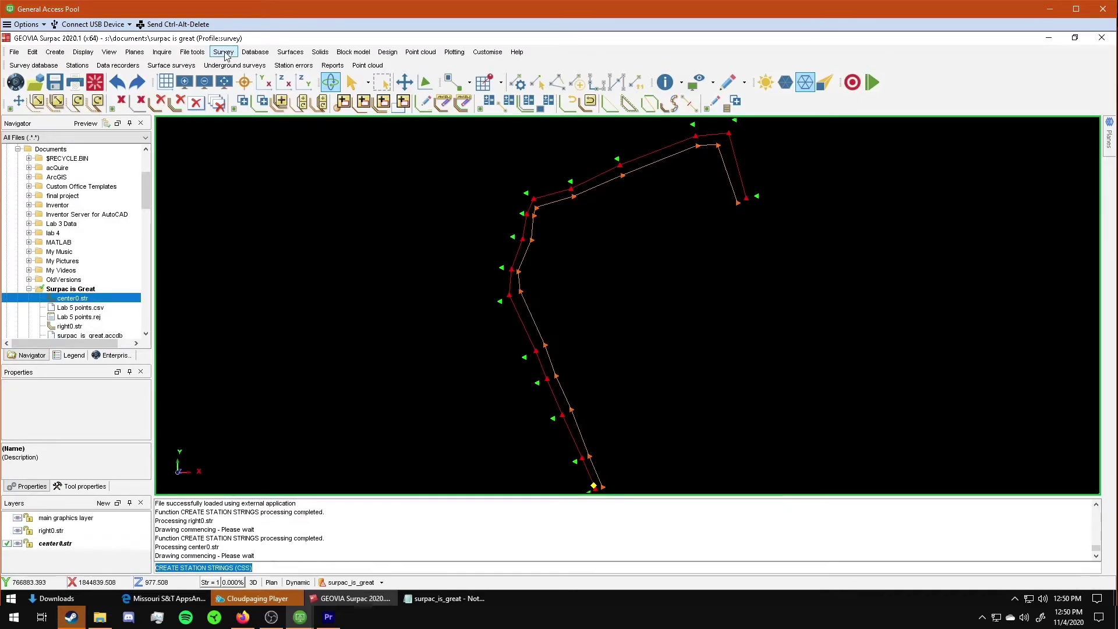
# Step: Close the Print survey stations dialog opened from the Survey menu
pyautogui.click(224, 52)
pyautogui.moveTo(259, 140)
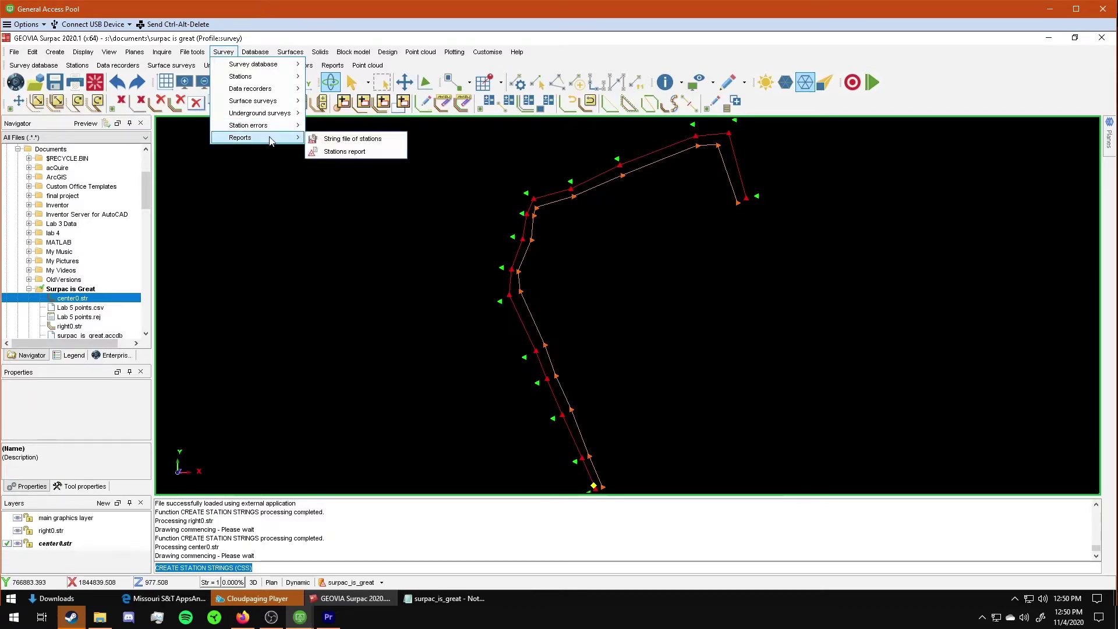
pyautogui.click(337, 150)
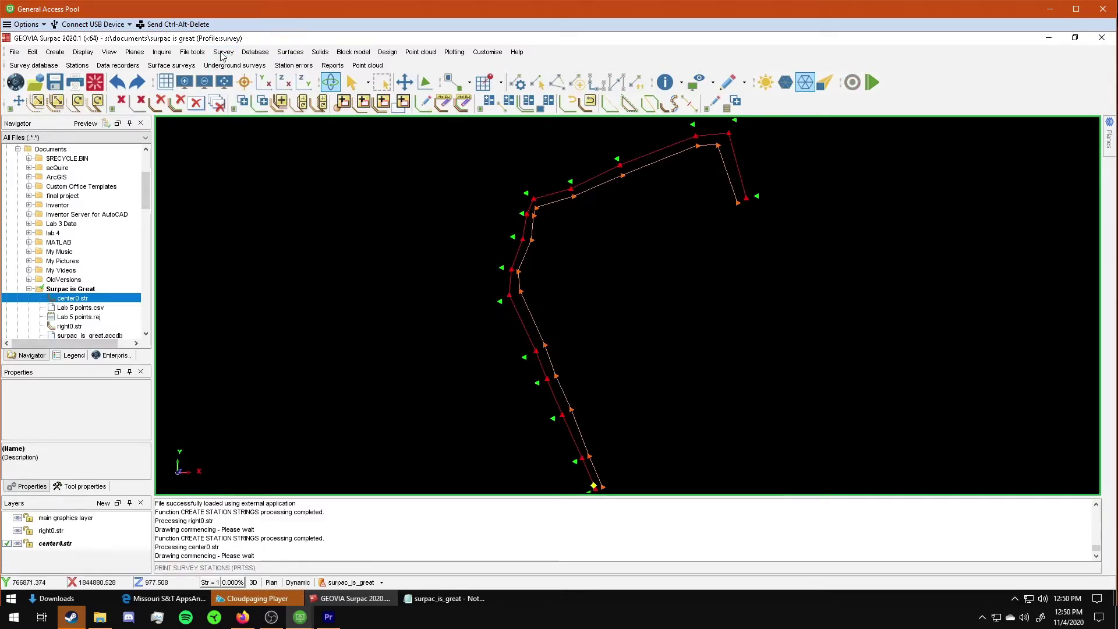
pyautogui.click(223, 52)
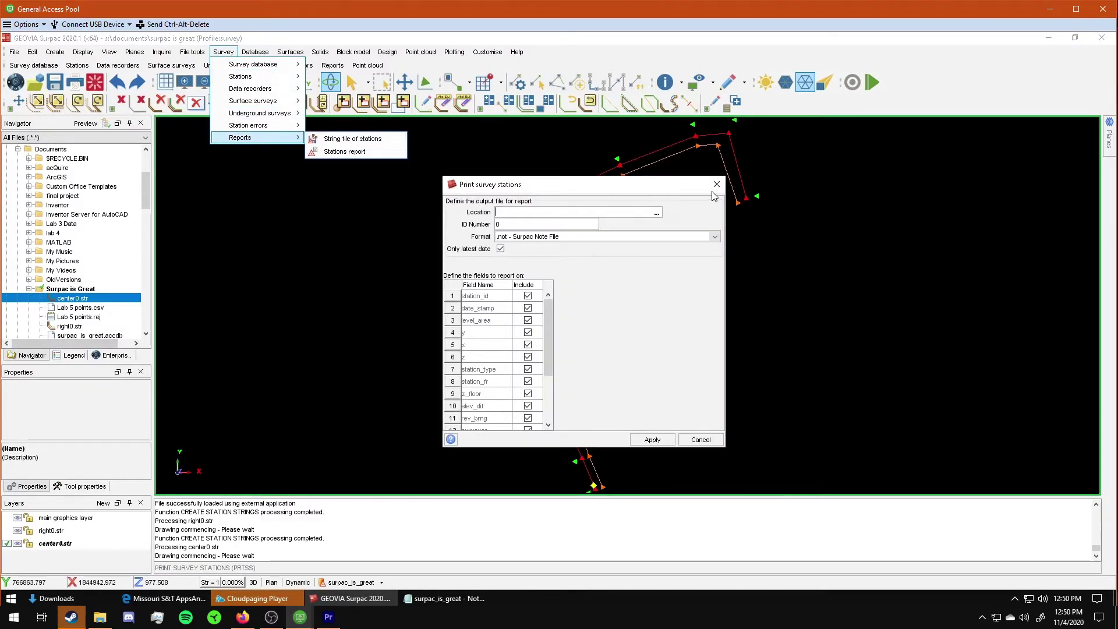
pyautogui.click(715, 185)
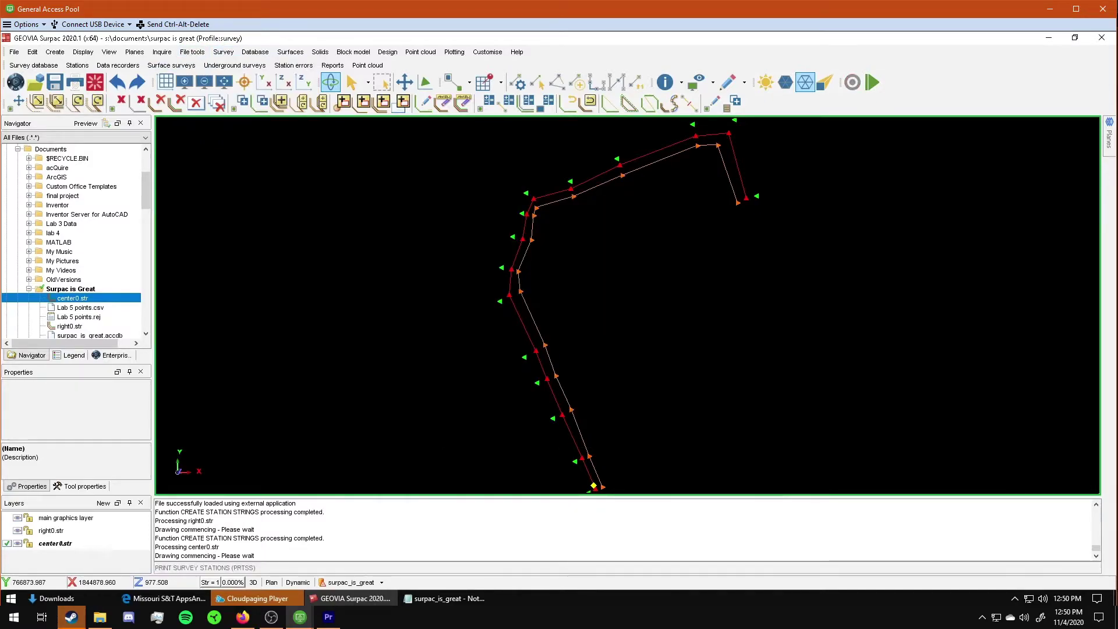
# Step: Run css with Location LEFT and filter stations on level_area to build left0.str
pyautogui.write('css')
pyautogui.press('Return')
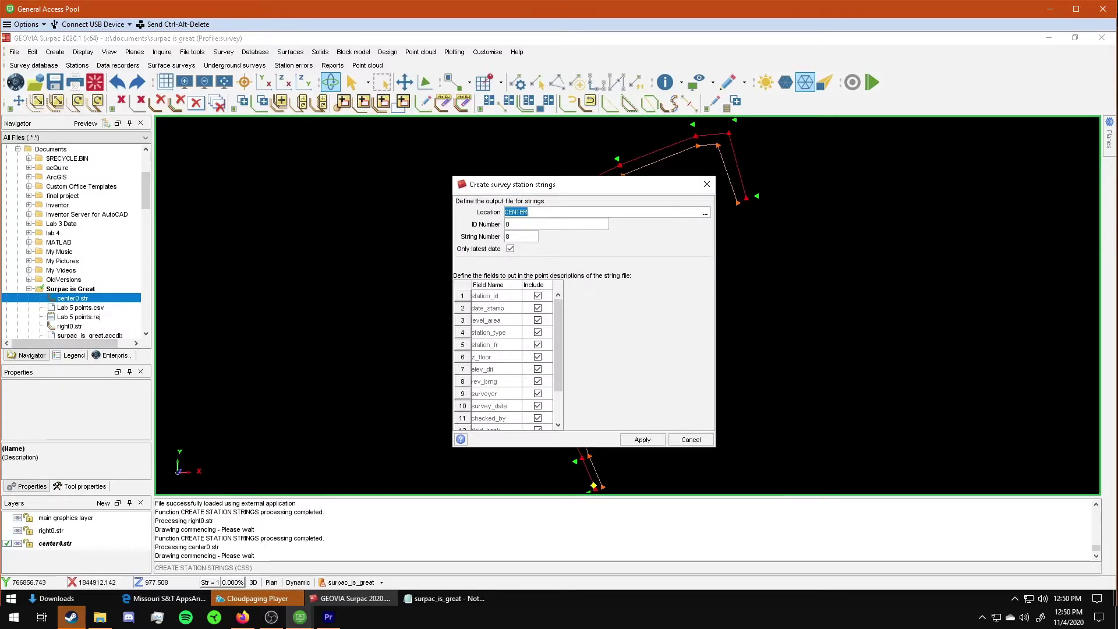
pyautogui.write('LEFT')
pyautogui.click(648, 440)
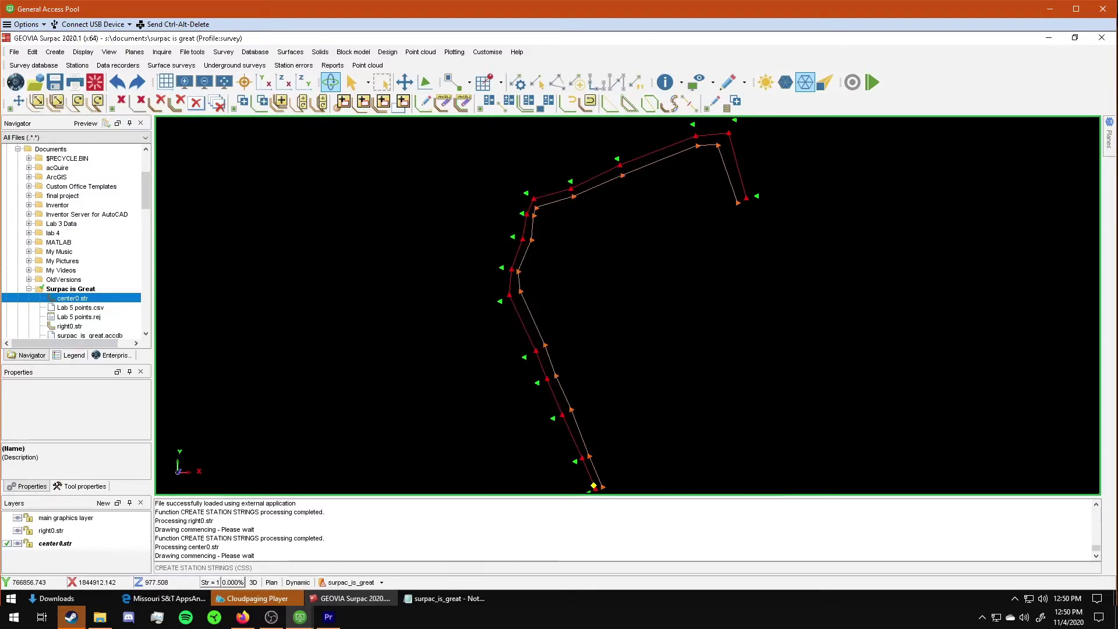
pyautogui.click(501, 283)
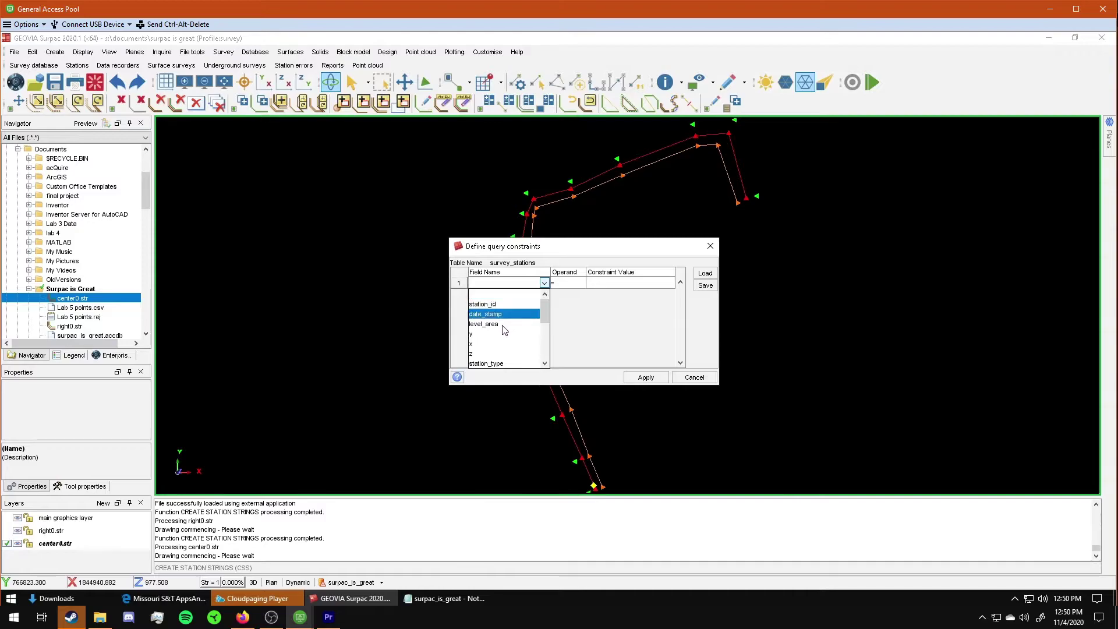
pyautogui.click(483, 323)
pyautogui.click(632, 283)
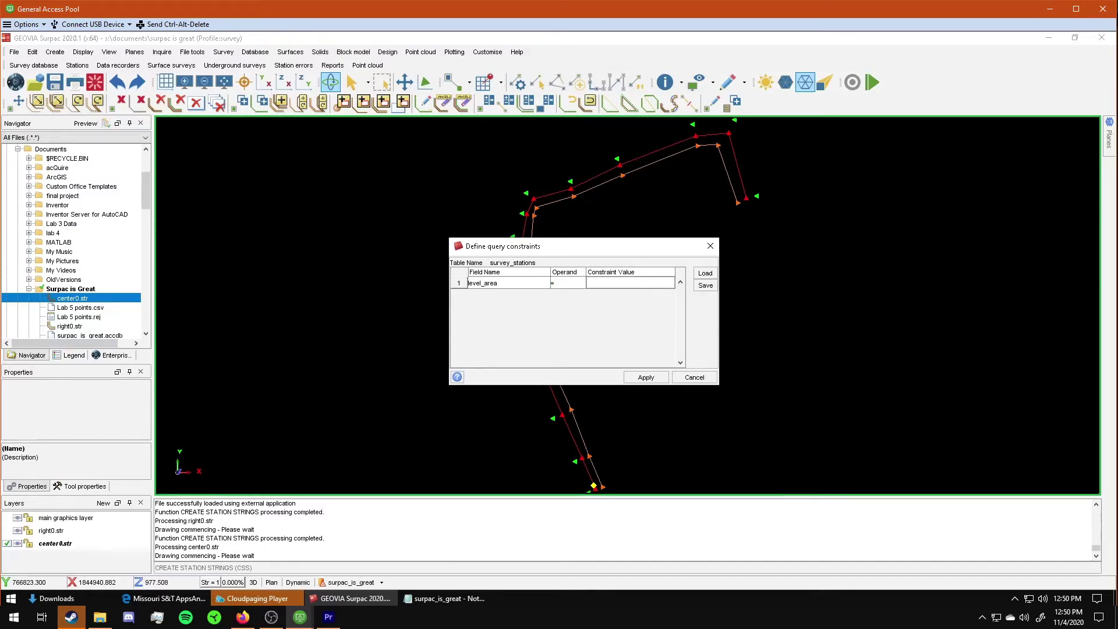
pyautogui.click(645, 377)
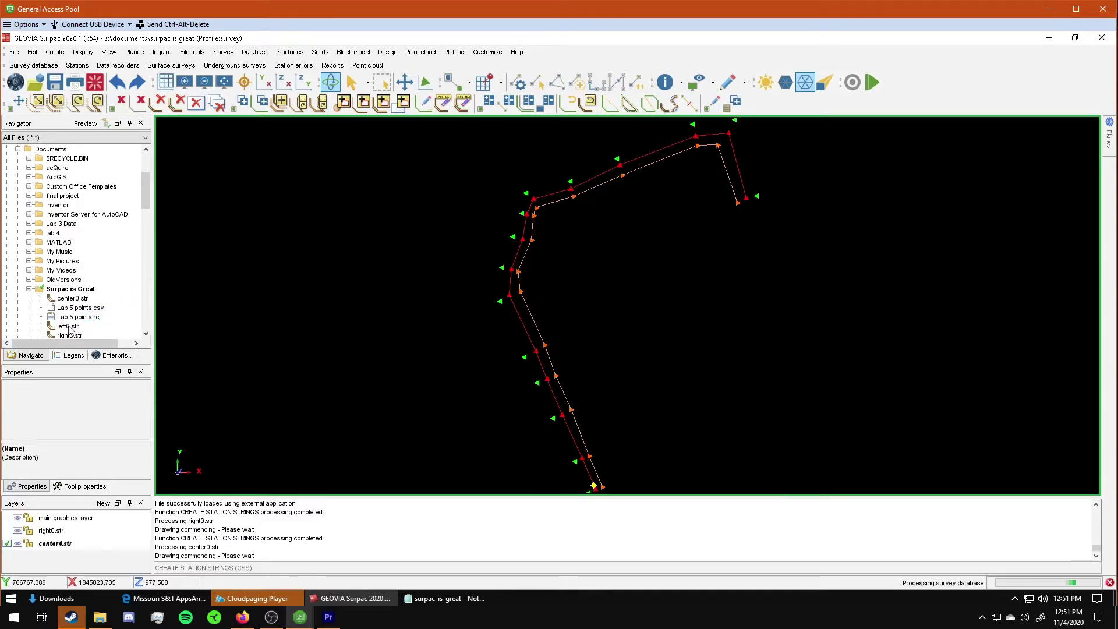
# Step: Display left0.str in the graphics window
pyautogui.scroll(-1, 150, 331)
pyautogui.moveTo(136, 299); pyautogui.dragTo(331, 312)
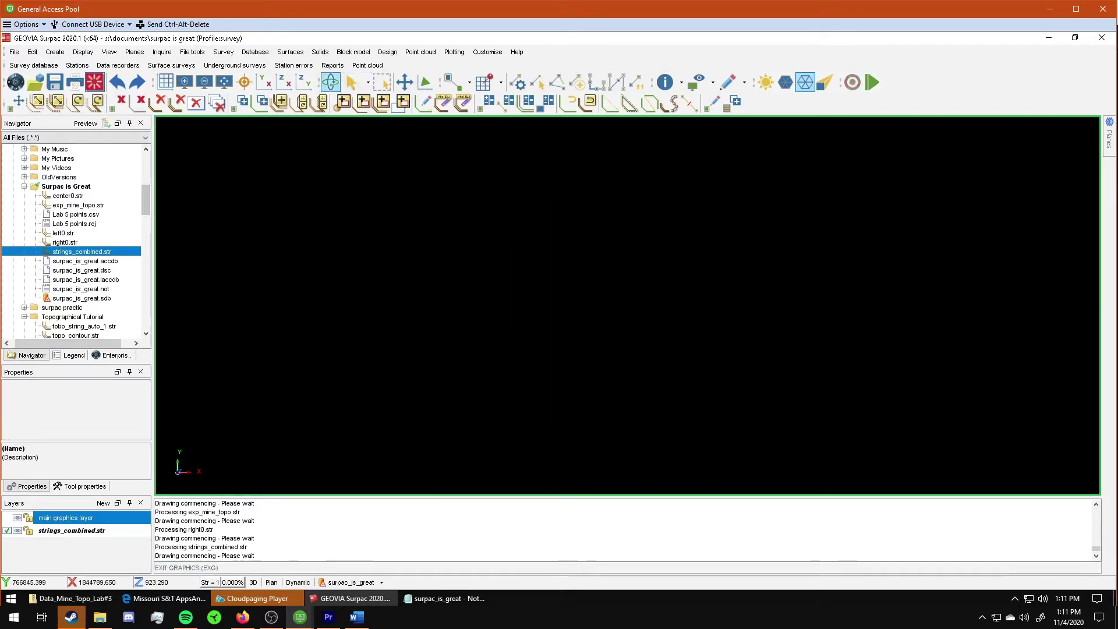
# Step: Load right0.str on its own into the graphics window, then switch to the Word document
pyautogui.moveTo(96, 244); pyautogui.dragTo(320, 278)
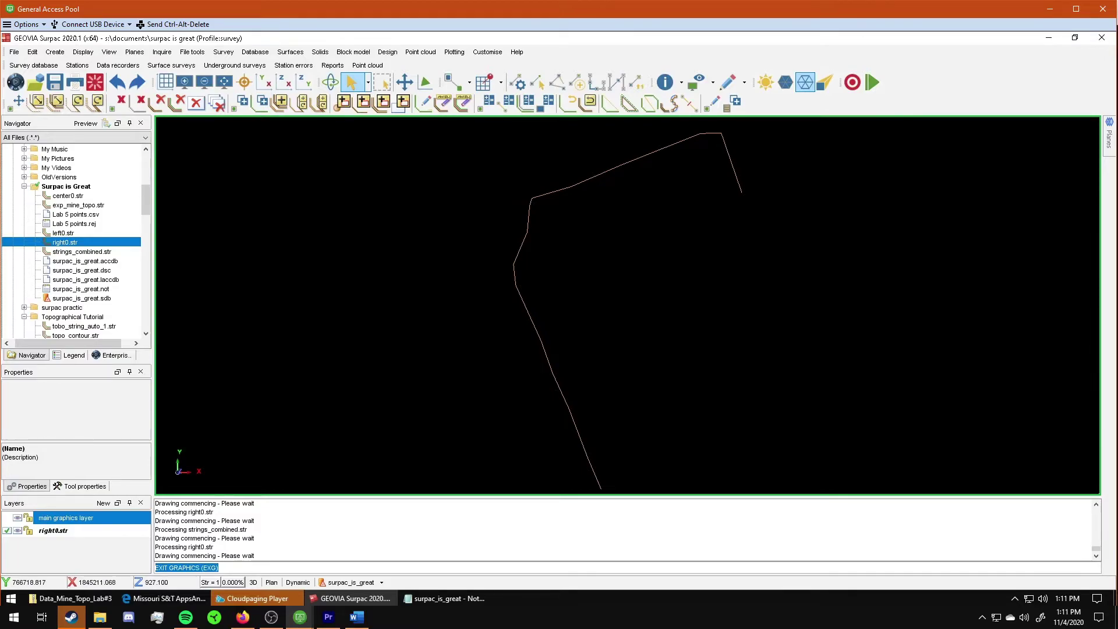
pyautogui.hotkey('alt', 'Tab')
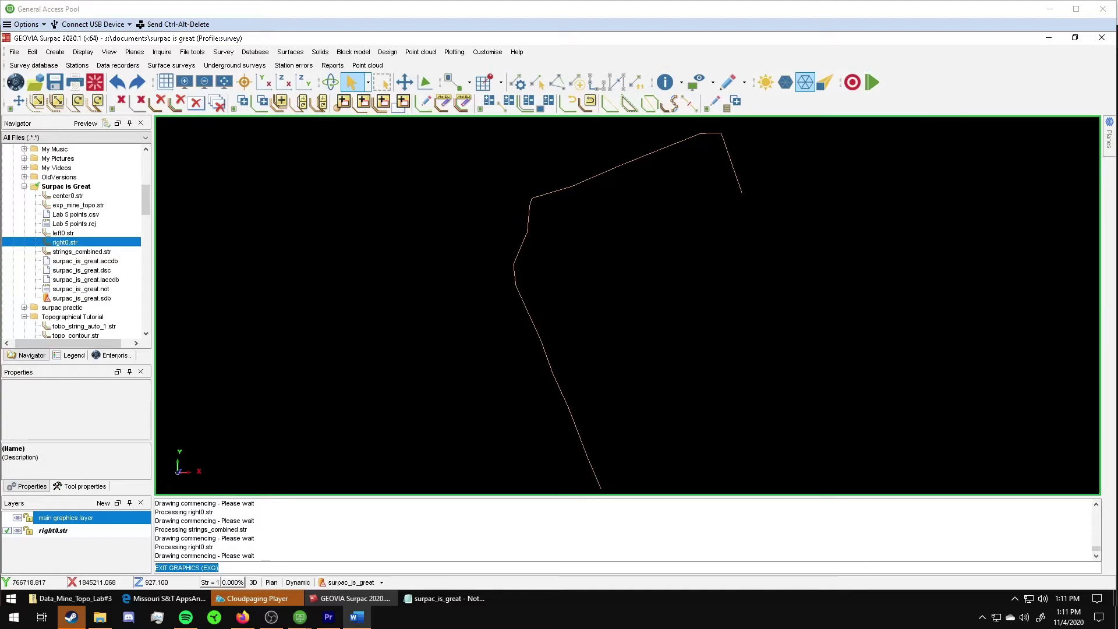
# Step: Read the String Number/Color table in the Word lab document, noting string number 2, then minimise Word
pyautogui.hotkey('alt', 'Tab')
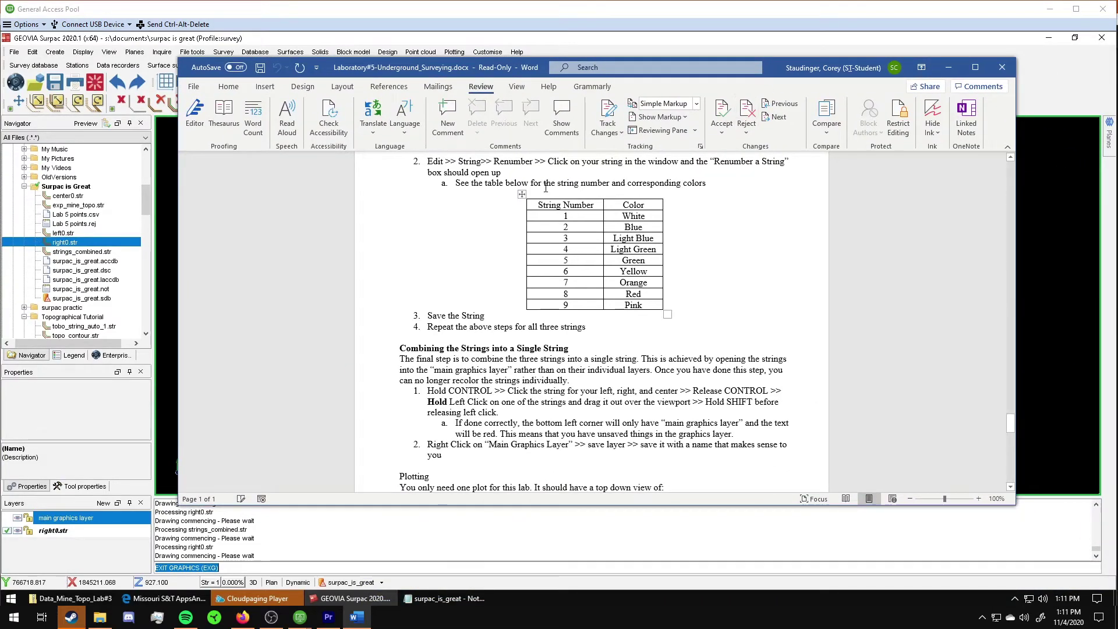
pyautogui.moveTo(545, 205); pyautogui.dragTo(651, 297)
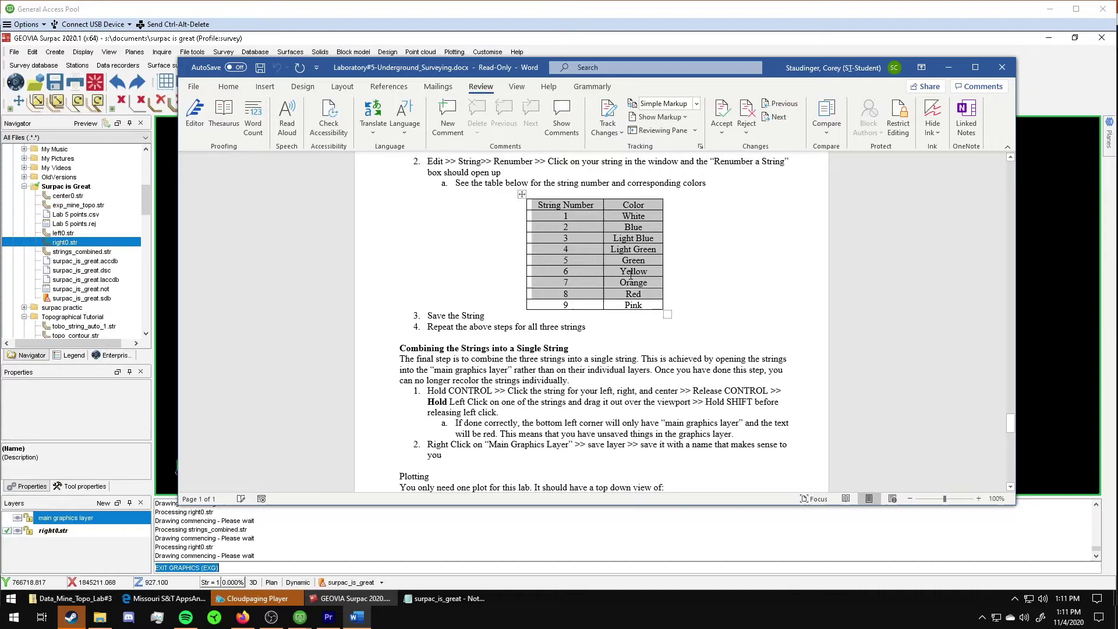
pyautogui.click(626, 230)
pyautogui.doubleClick(565, 226)
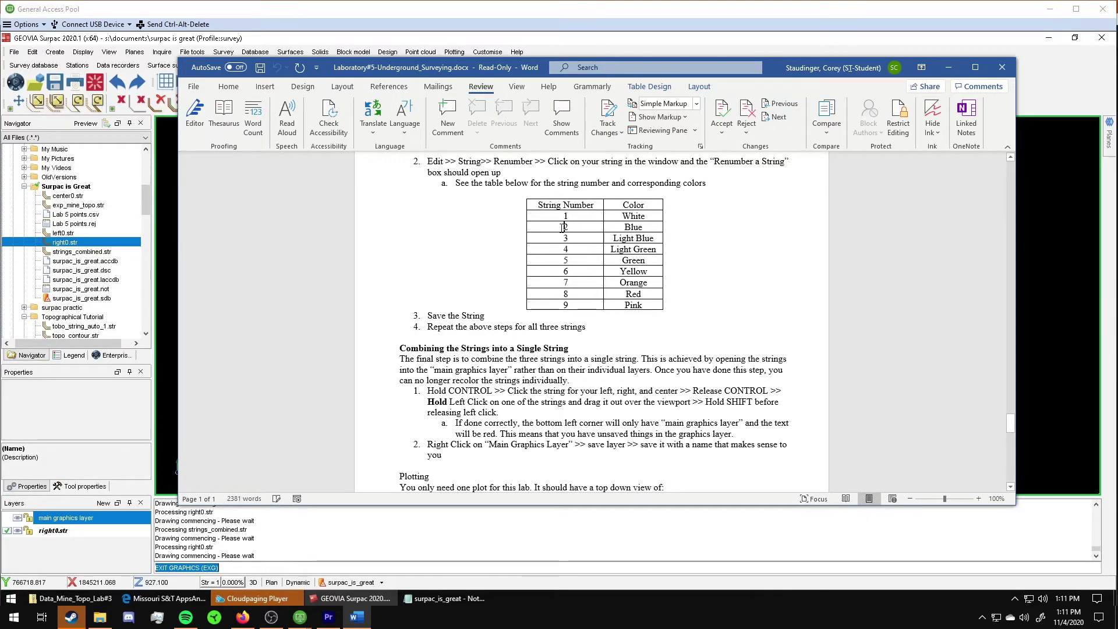
pyautogui.click(947, 67)
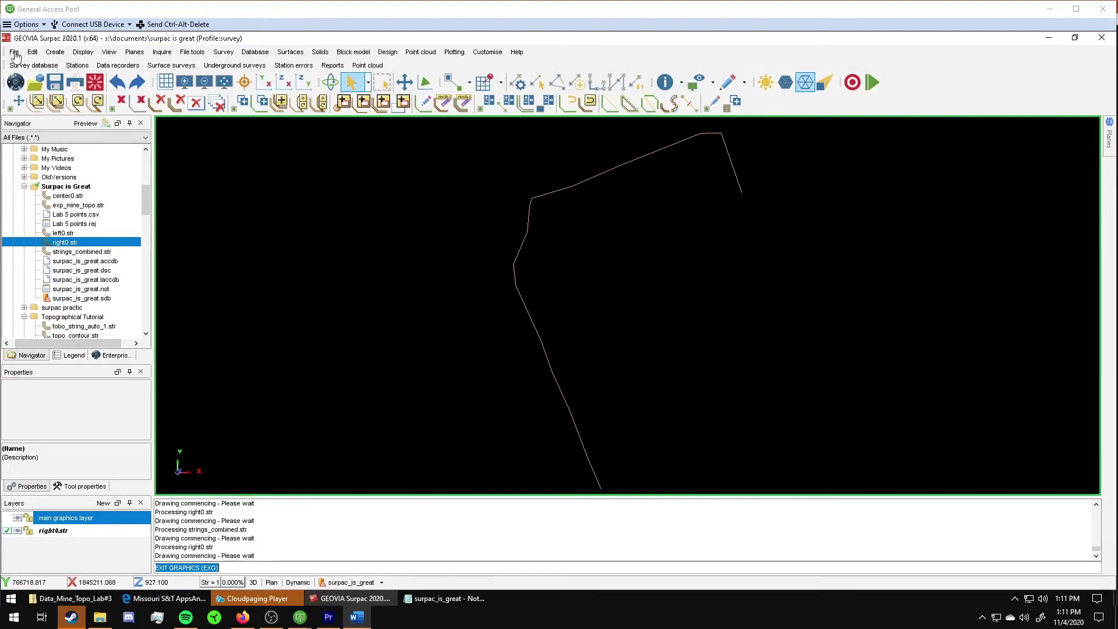
# Step: Use Edit > String > Renumber to change the right0 string to string number 3
pyautogui.click(35, 54)
pyautogui.moveTo(64, 81)
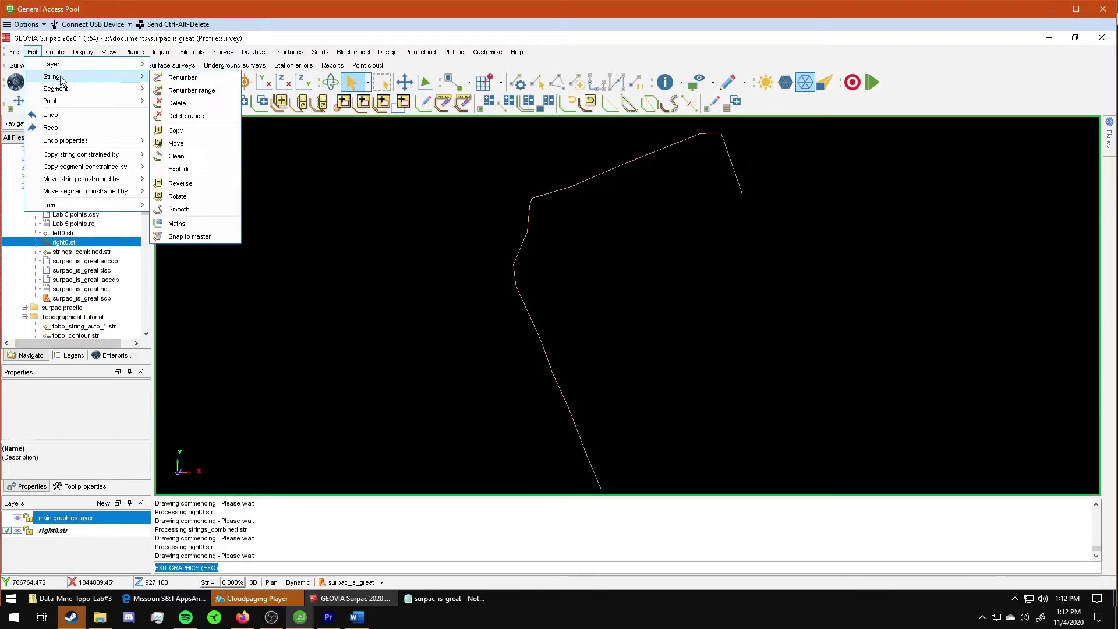
pyautogui.click(198, 78)
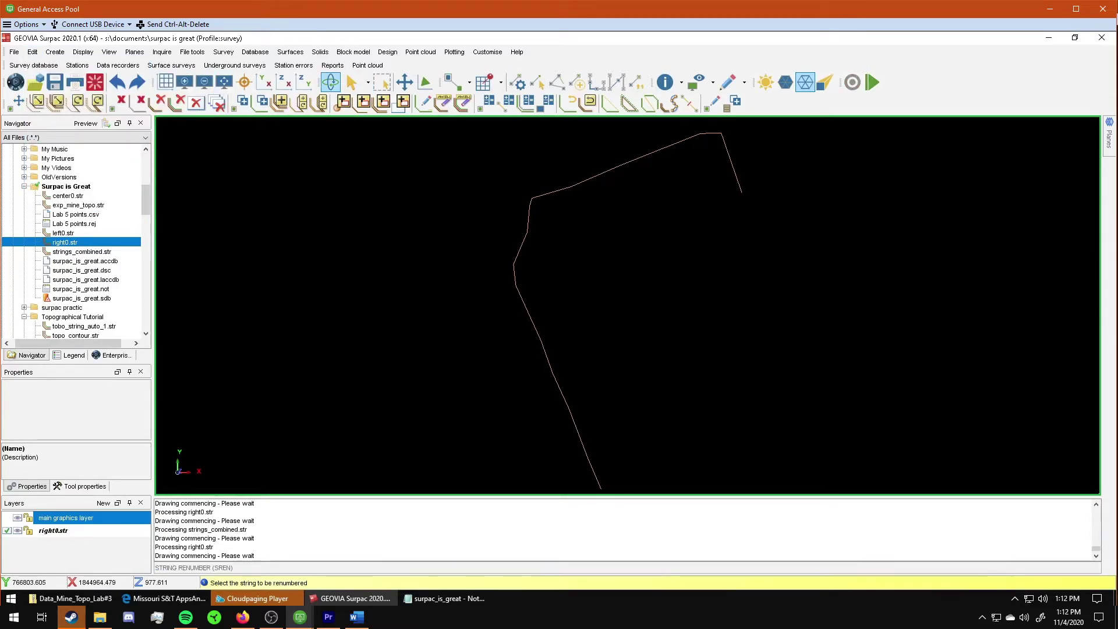
pyautogui.click(600, 487)
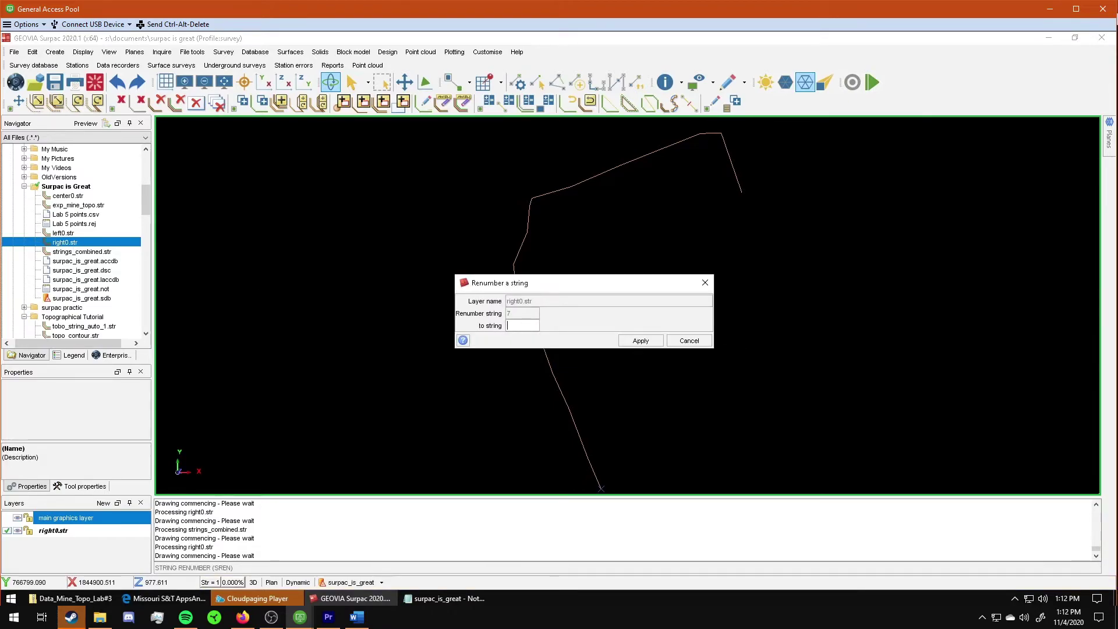
pyautogui.write('3')
pyautogui.press('Return')
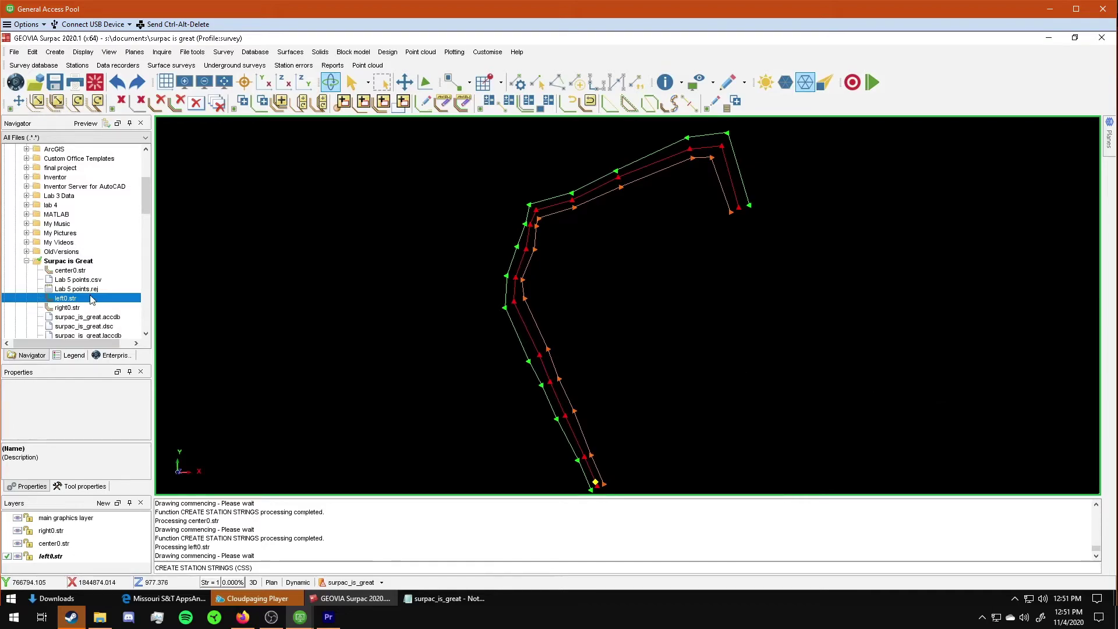
# Step: Scroll down through the Navigator file list
pyautogui.scroll(-1, 91, 299)
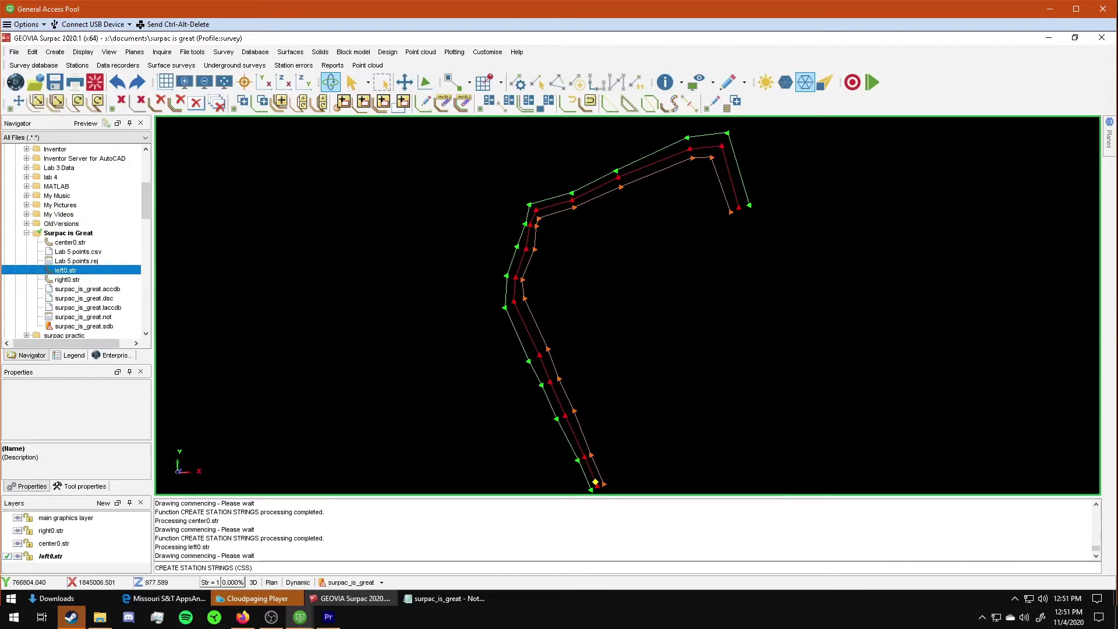
pyautogui.scroll(-1, 628, 302)
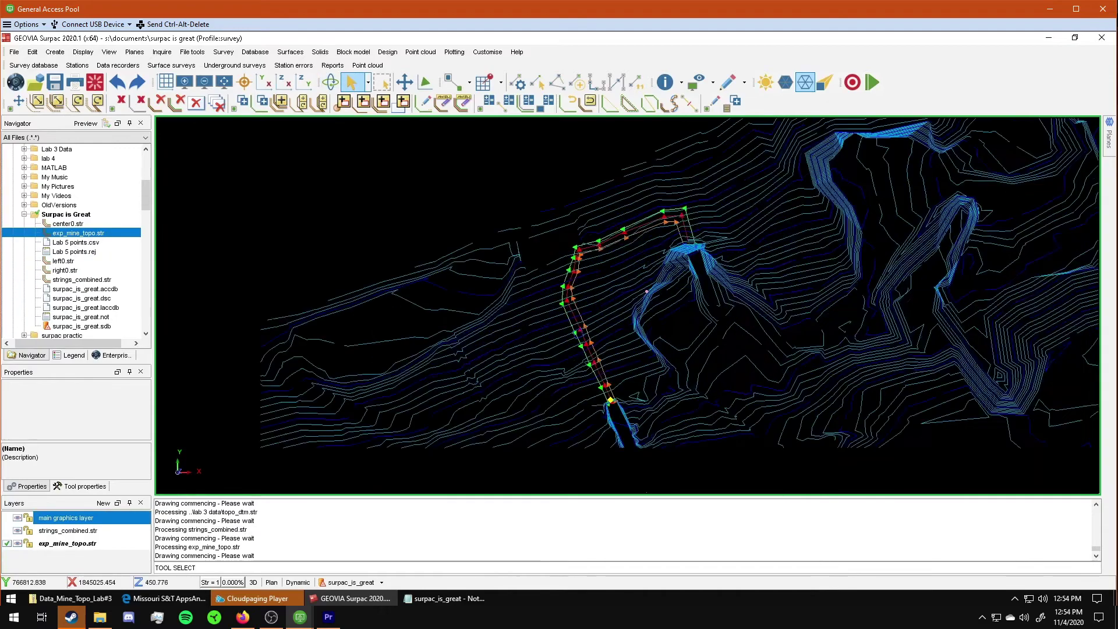
# Step: Zoom, pan and rotate the view to inspect the station strings over the topography in 3D
pyautogui.scroll(2, 664, 270)
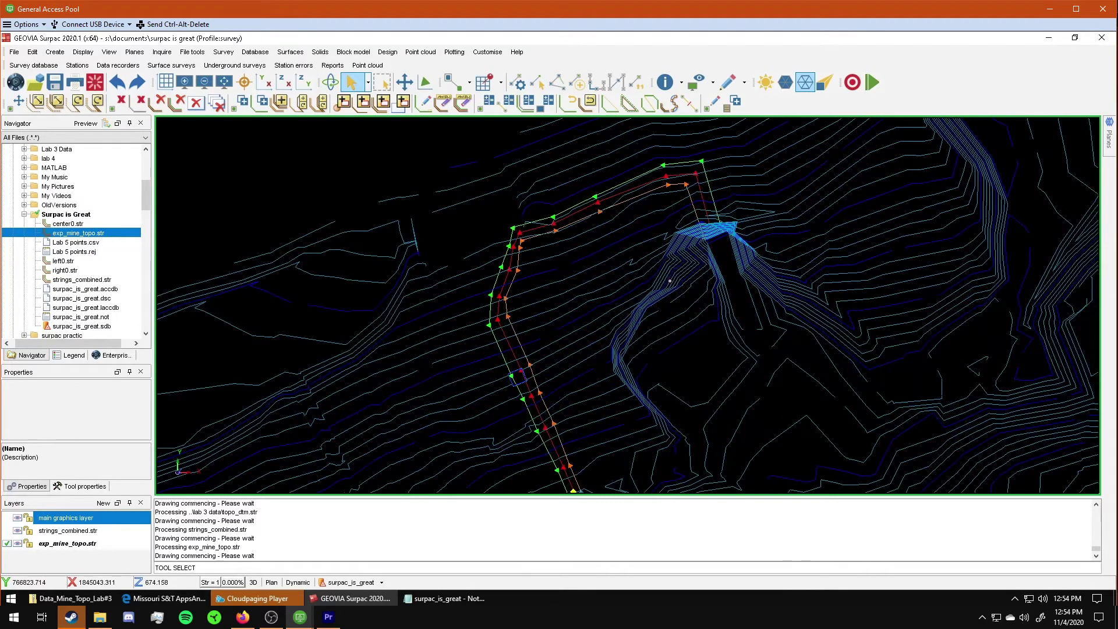
pyautogui.scroll(-1, 669, 280)
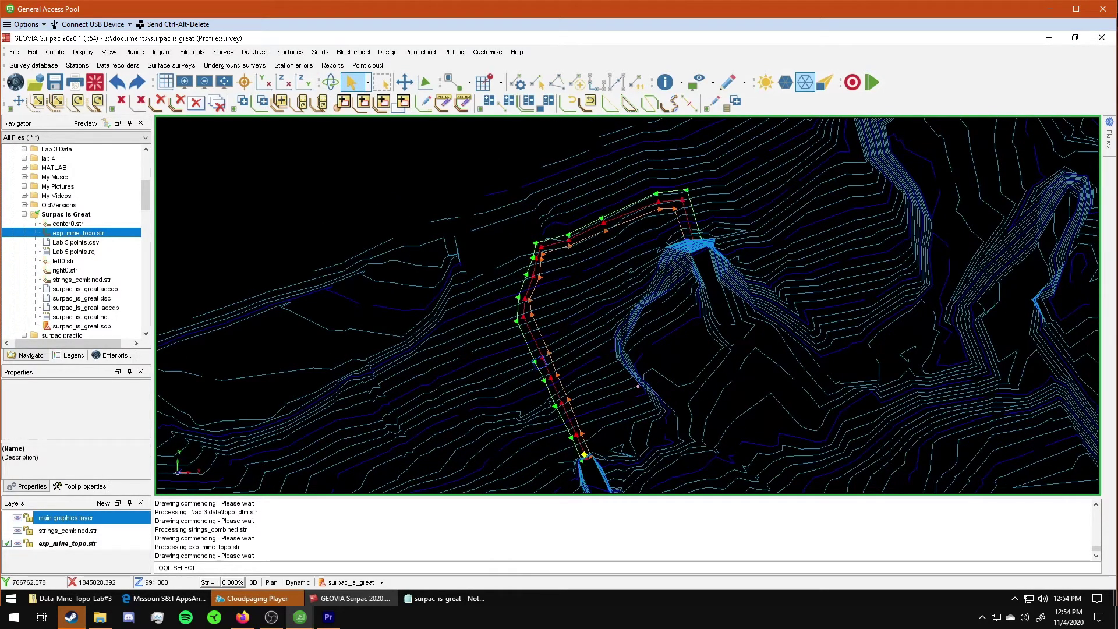
pyautogui.moveTo(638, 386); pyautogui.dragTo(594, 285, button='middle')
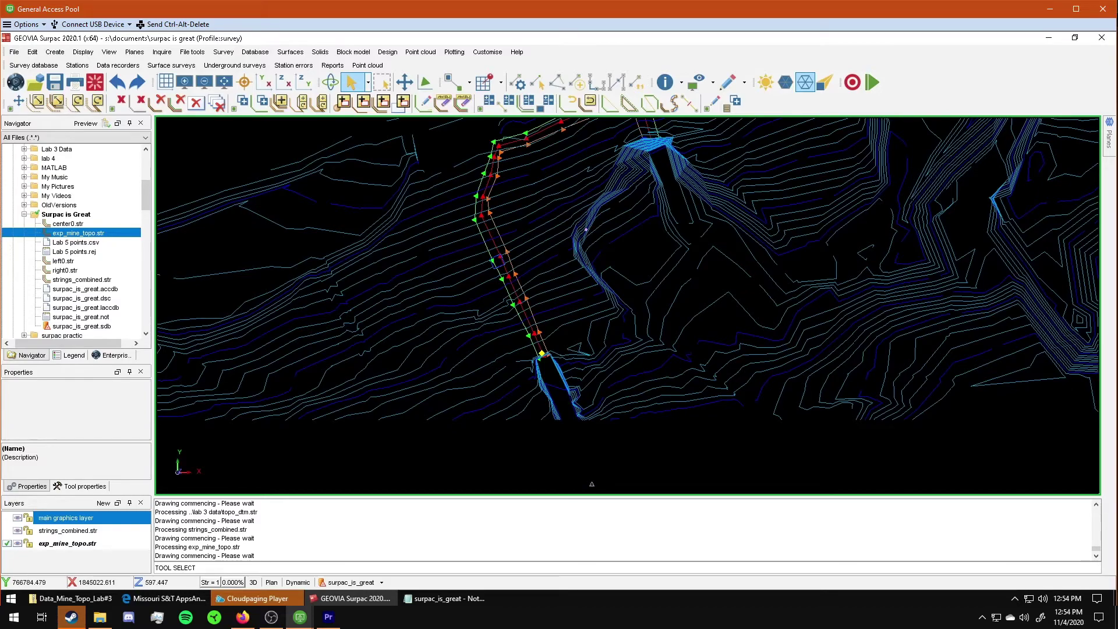
pyautogui.moveTo(468, 227); pyautogui.dragTo(562, 217, button='middle')
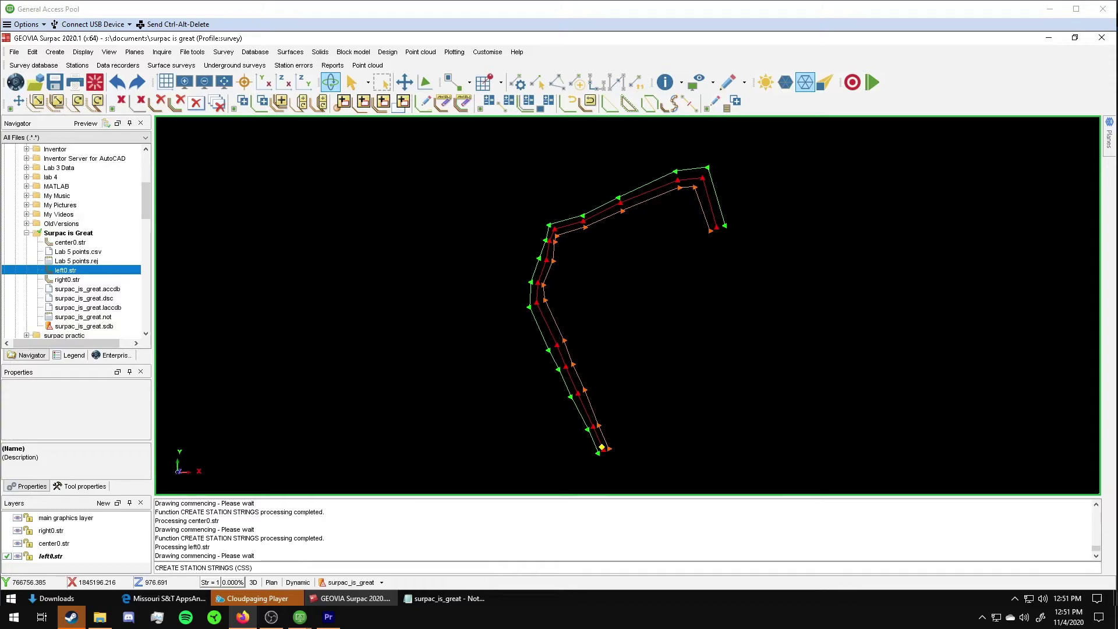
# Step: Clear the display and drag left0, center0 and right0.str together into the main graphics layer
pyautogui.click(586, 276)
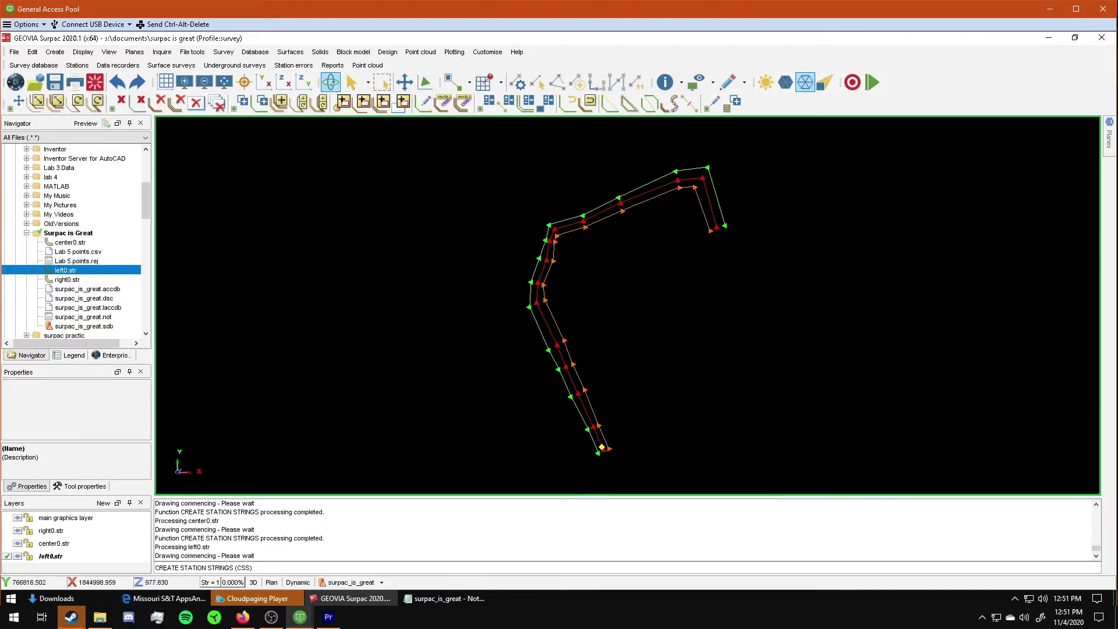
pyautogui.scroll(1, 601, 287)
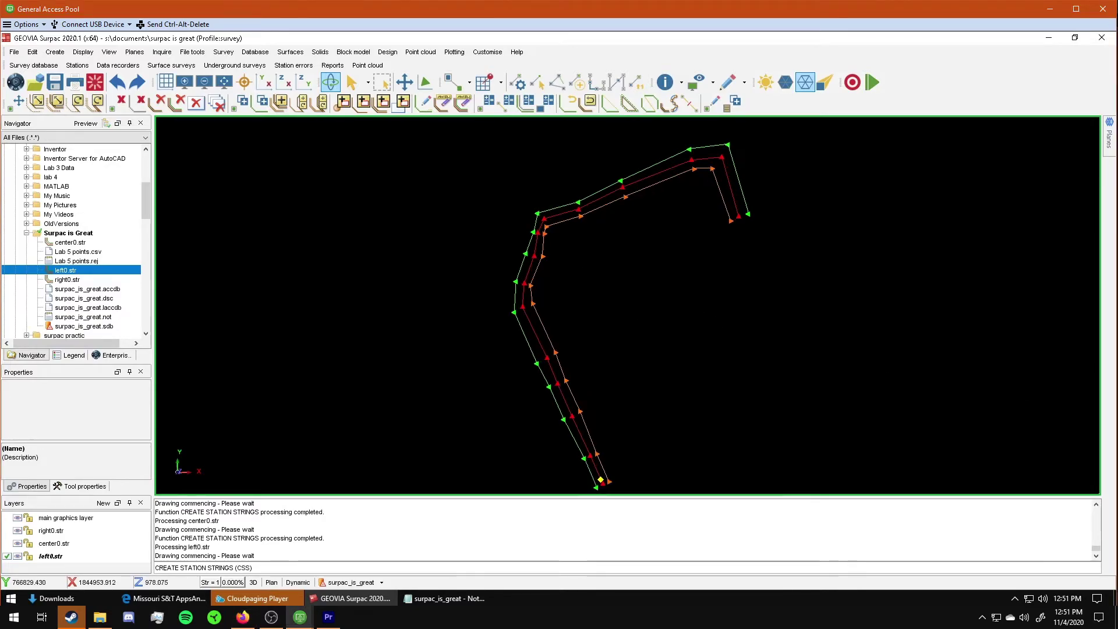
pyautogui.click(100, 82)
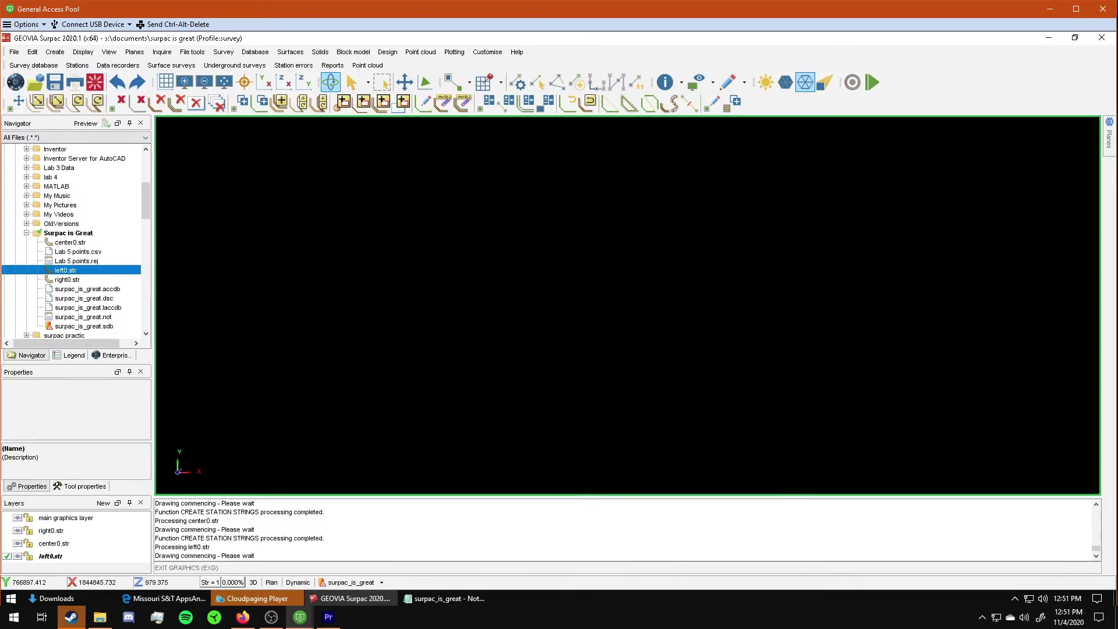
pyautogui.keyDown('ctrl'); pyautogui.click(70, 242); pyautogui.keyUp('ctrl')
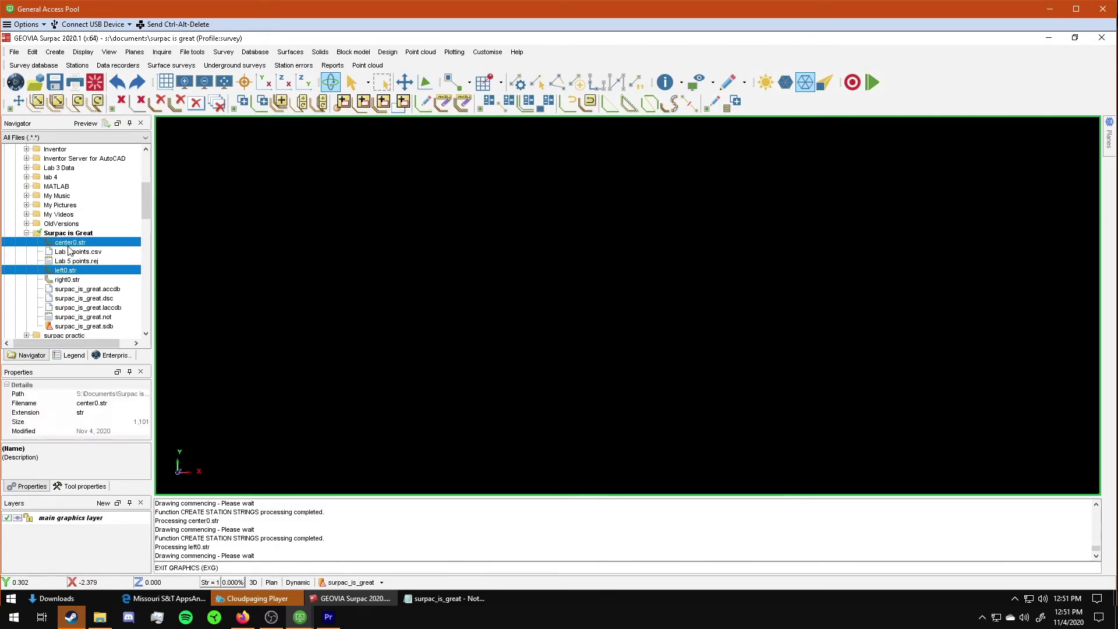
pyautogui.keyDown('ctrl'); pyautogui.click(69, 280); pyautogui.keyUp('ctrl')
pyautogui.moveTo(358, 300)
pyautogui.mouseDown()
pyautogui.moveTo(495, 306)
pyautogui.moveTo(527, 289)
pyautogui.mouseUp()
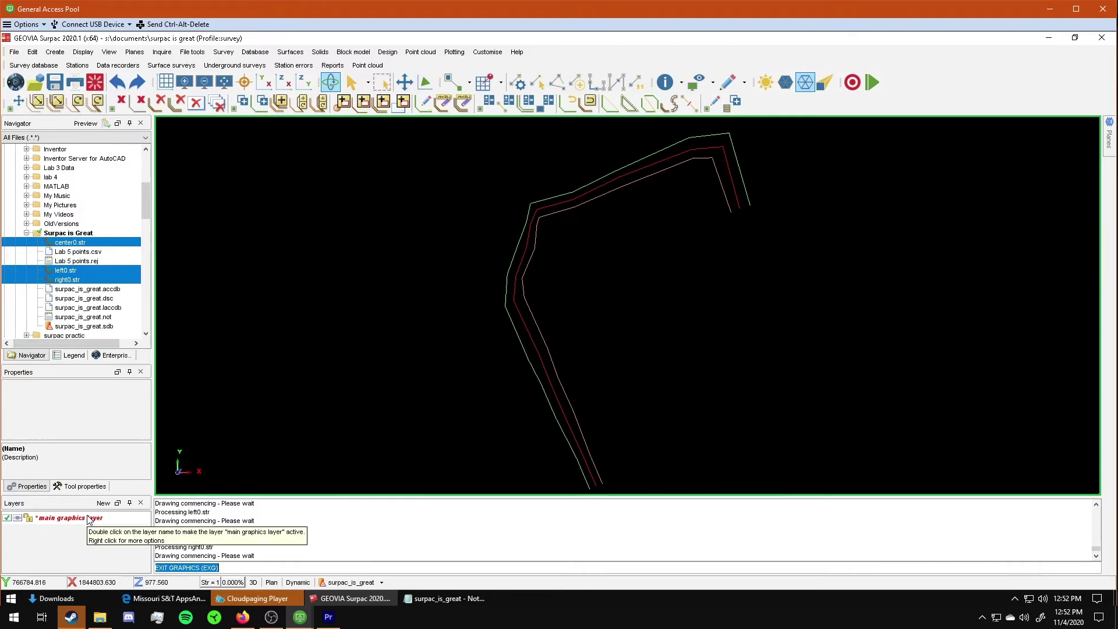
# Step: Save the main graphics layer as the string file Strings_combined.str
pyautogui.click(85, 518)
pyautogui.rightClick(85, 519)
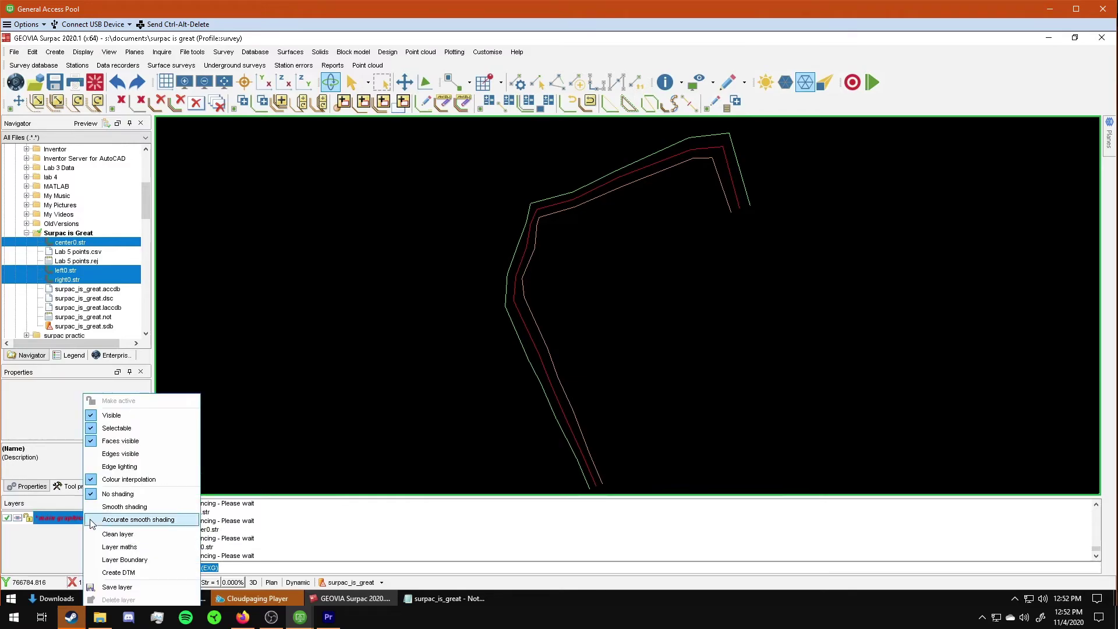
pyautogui.click(108, 587)
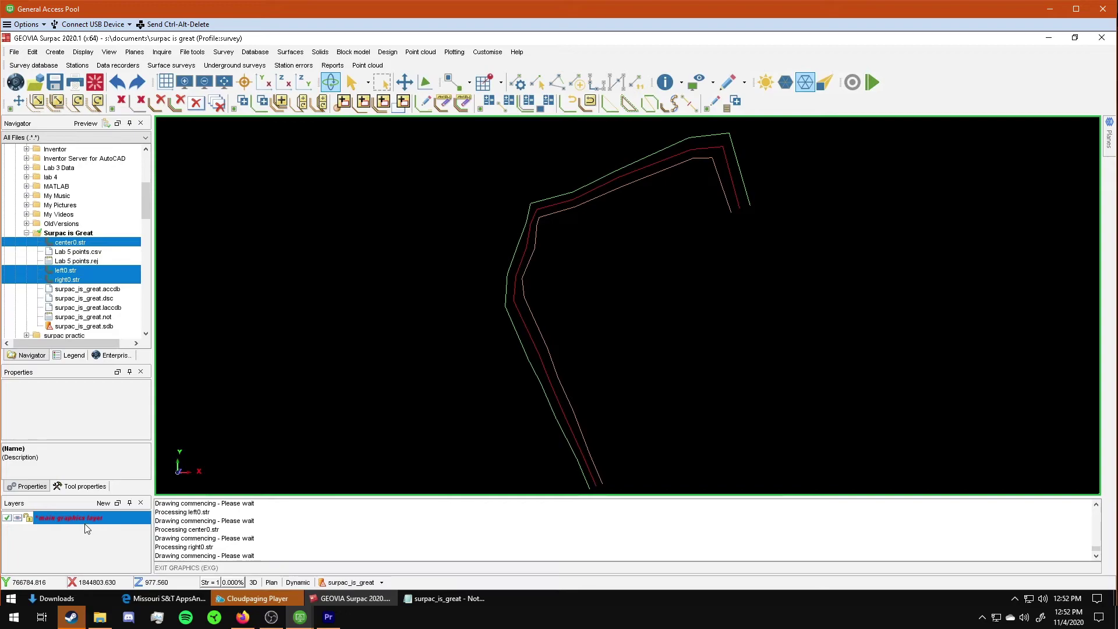
pyautogui.write('S')
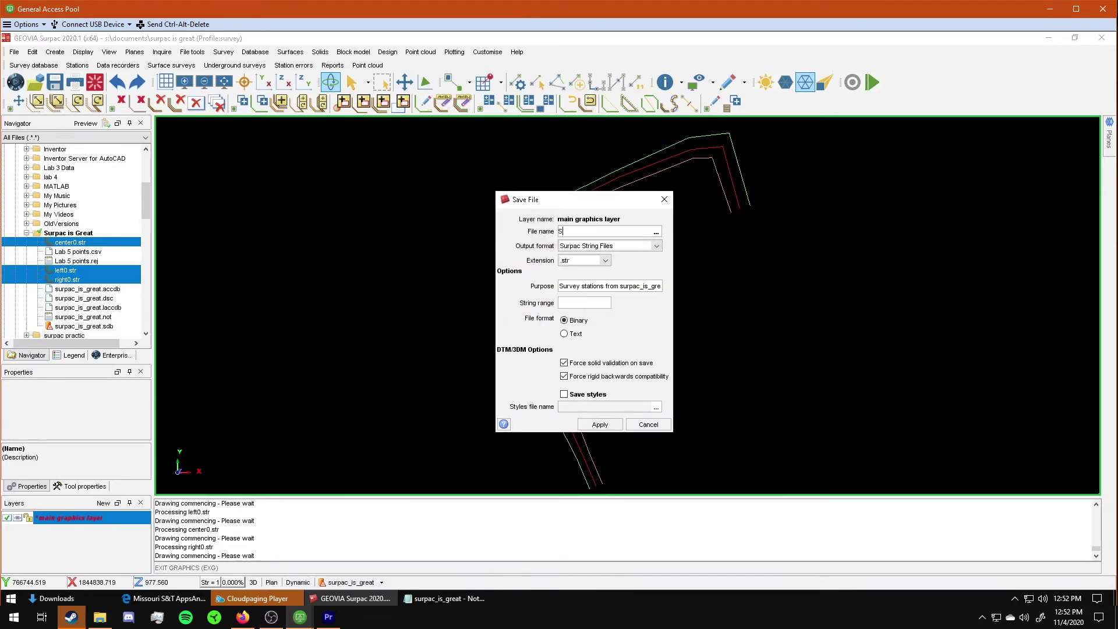
pyautogui.write('trings_combined')
pyautogui.press('Return')
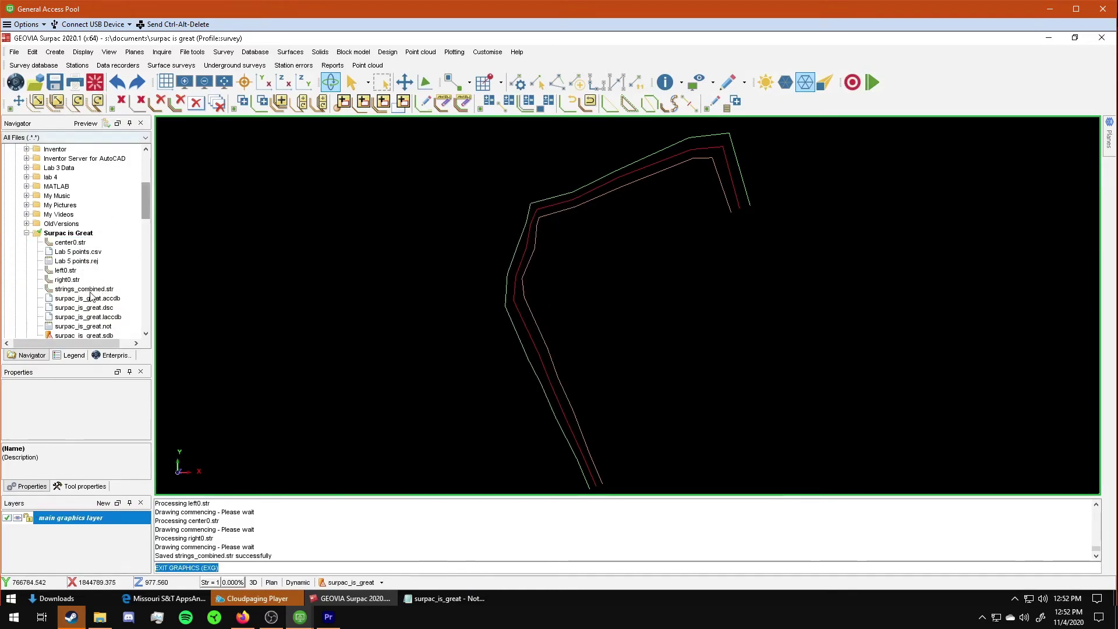
# Step: Load strings_combined.str into the graphics window and reset to plan view
pyautogui.moveTo(80, 290); pyautogui.dragTo(301, 312)
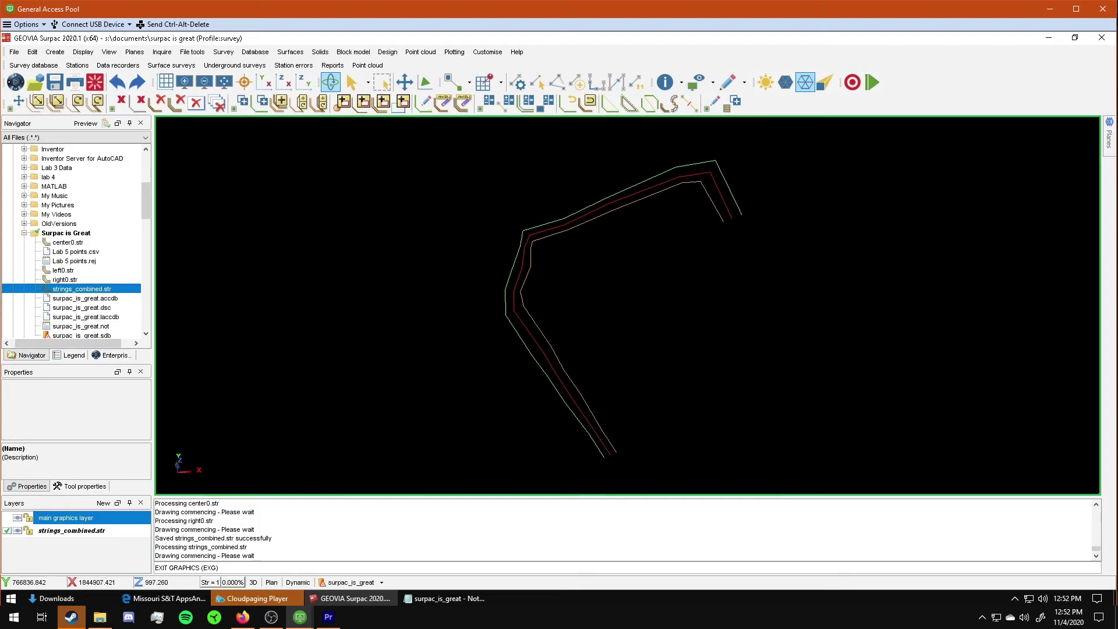
pyautogui.click(263, 81)
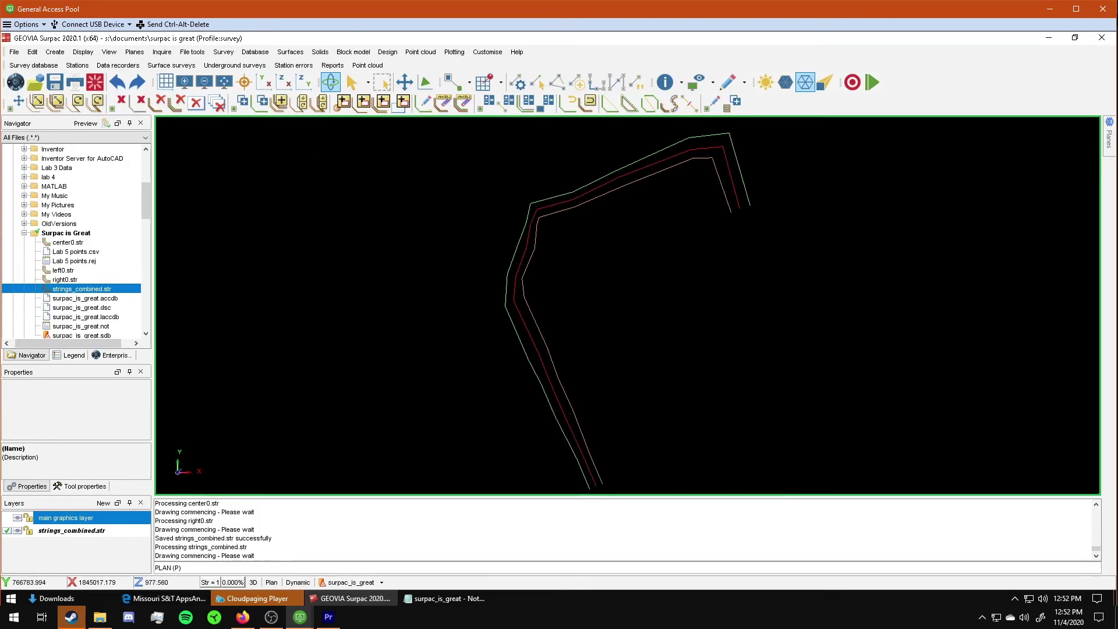